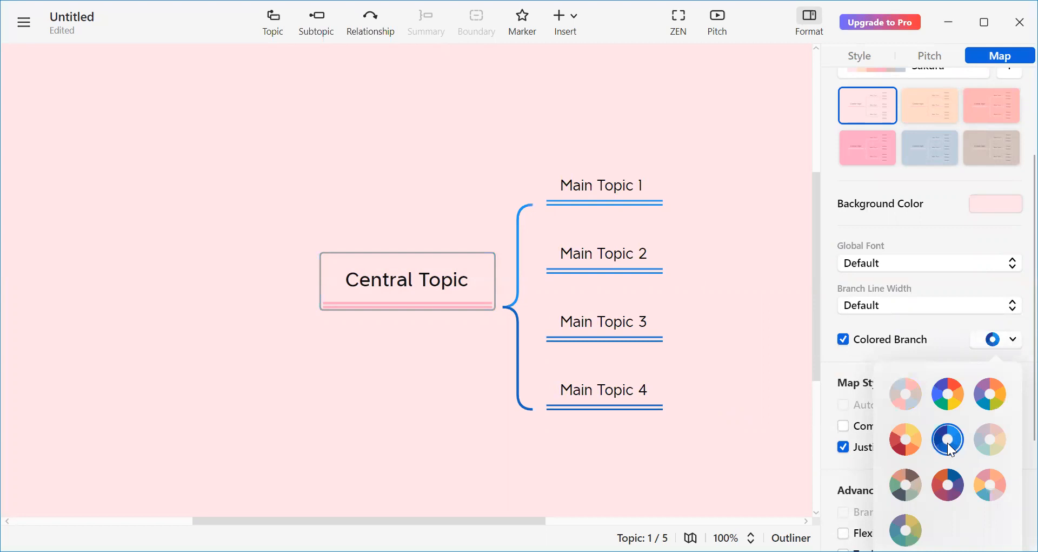
Set the colored branches to the soft pink, grey and pale blue palette
{"action": "left_click", "coordinate": [995, 397]}
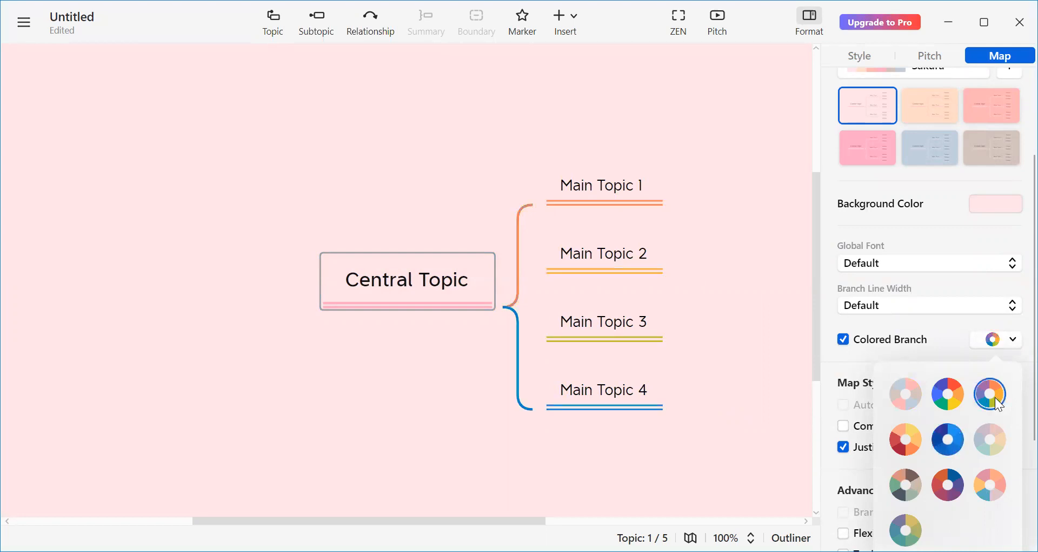
{"action": "left_click", "coordinate": [906, 401]}
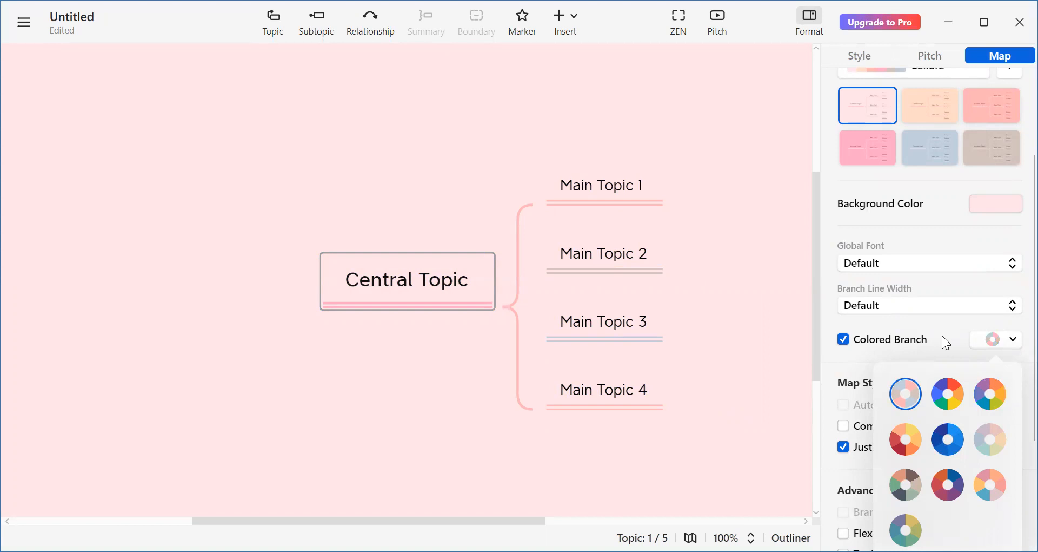
{"action": "key", "text": "Escape"}
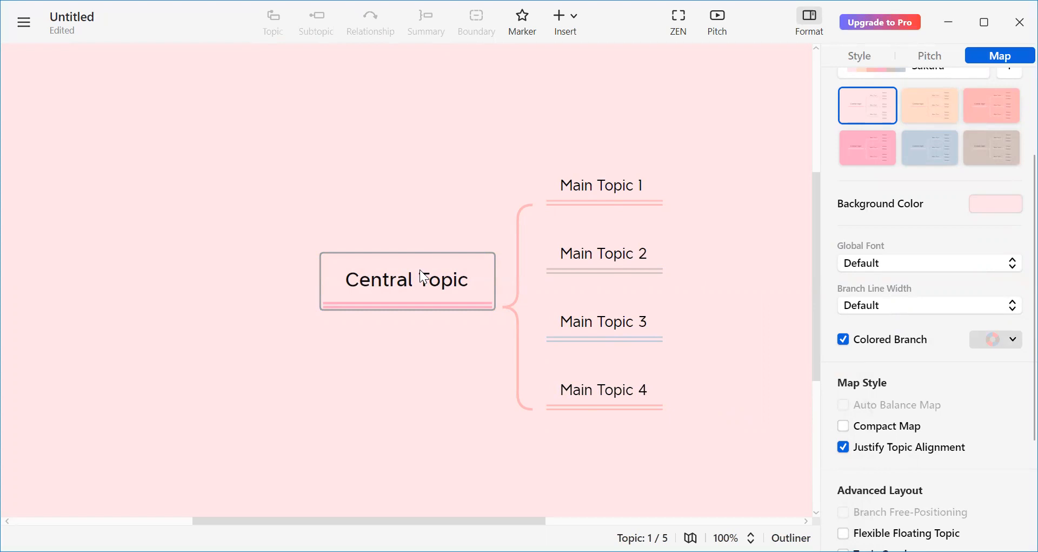
Rename the central topic as Pathogens
{"action": "left_click", "coordinate": [423, 277]}
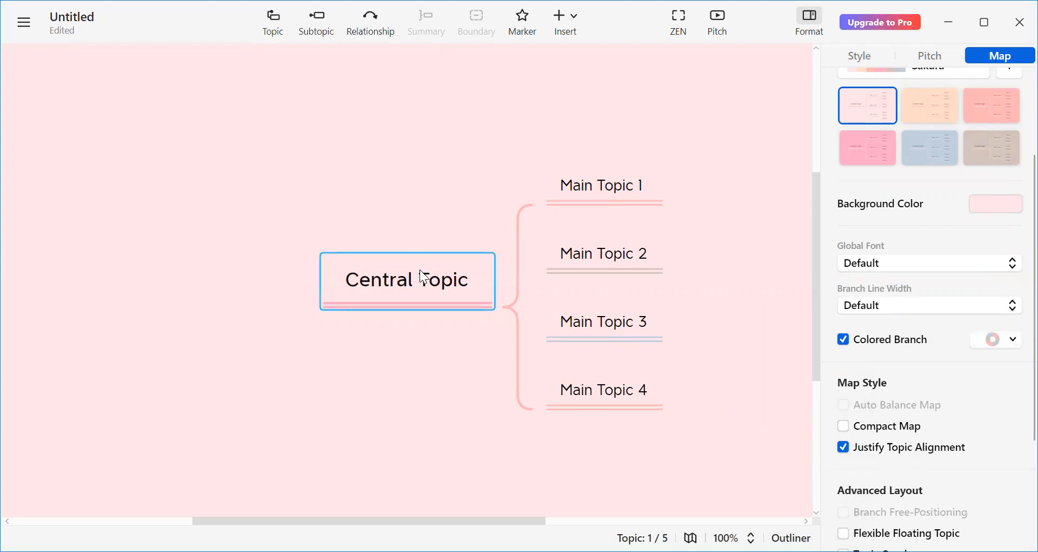
{"action": "type", "text": "Patho"}
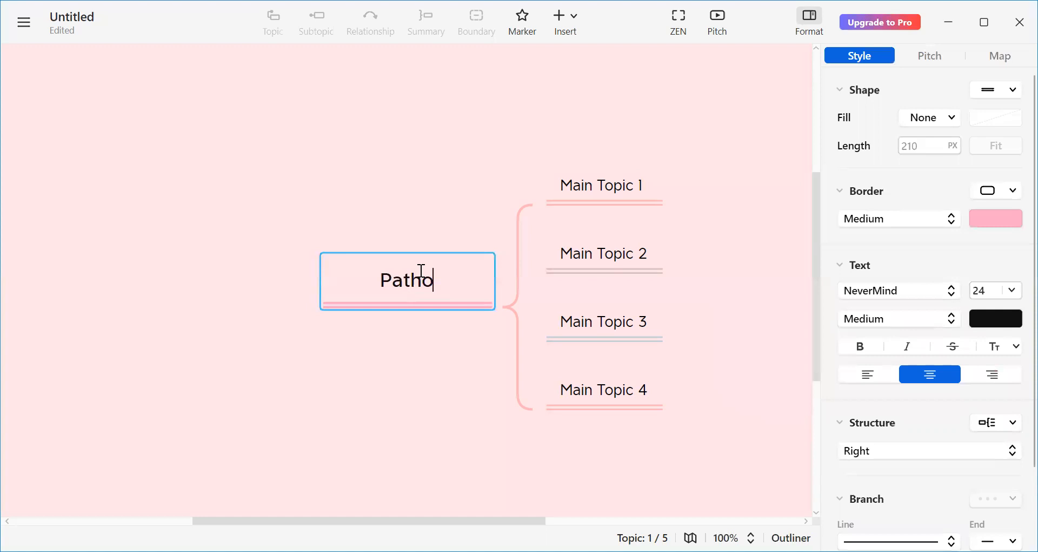
{"action": "type", "text": "gens"}
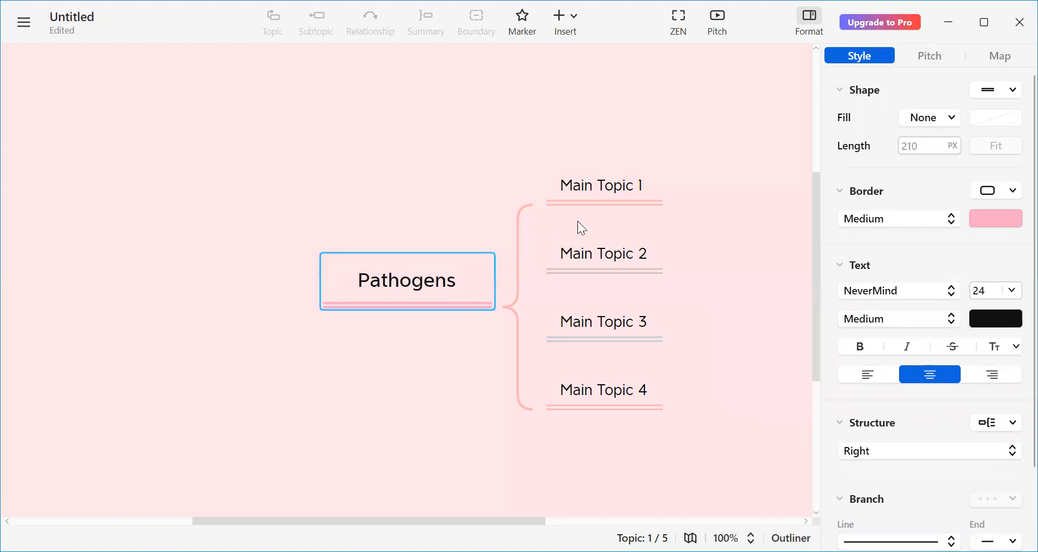
Rename Main Topic 1 as Viral Disease and Main Topic 2 as Bacterial Disease
{"action": "left_click", "coordinate": [590, 185]}
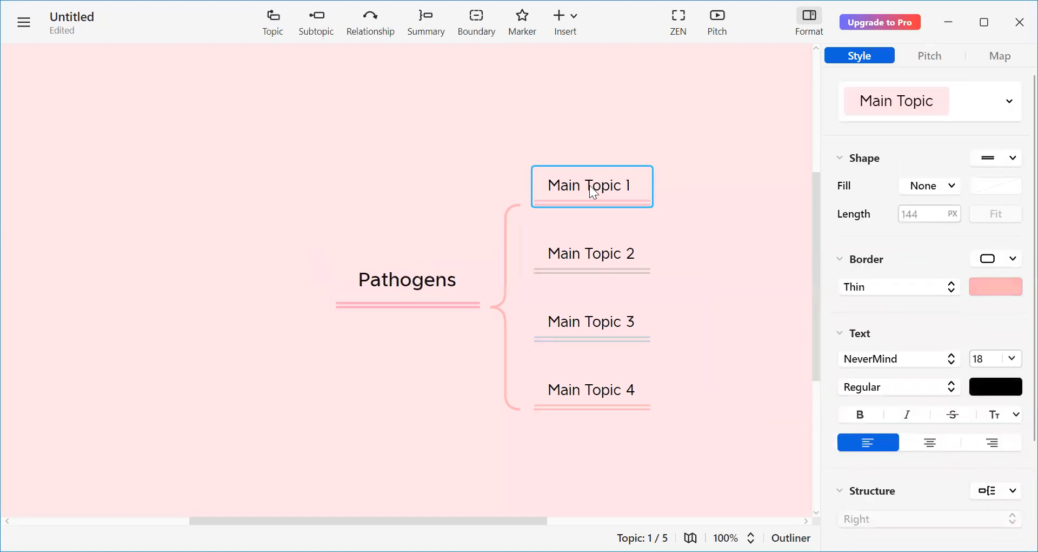
{"action": "type", "text": "Viral "}
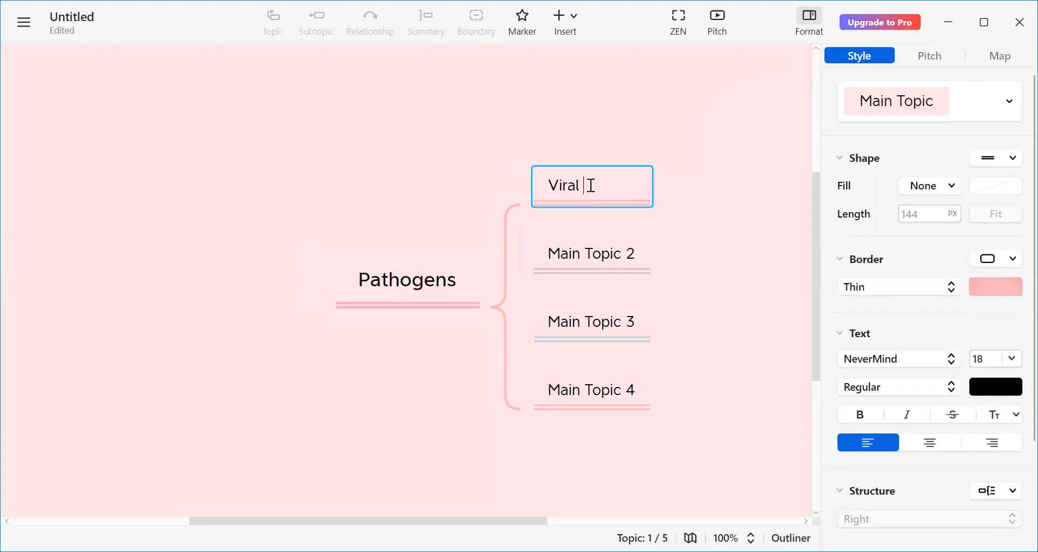
{"action": "type", "text": "Disease"}
{"action": "left_click", "coordinate": [575, 252]}
{"action": "type", "text": "B"}
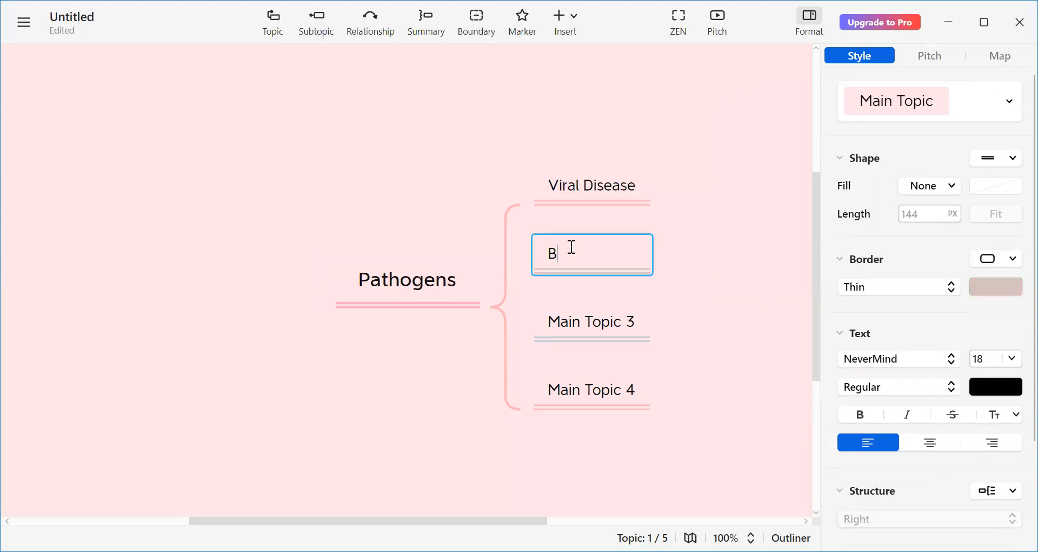
{"action": "type", "text": "acteria"}
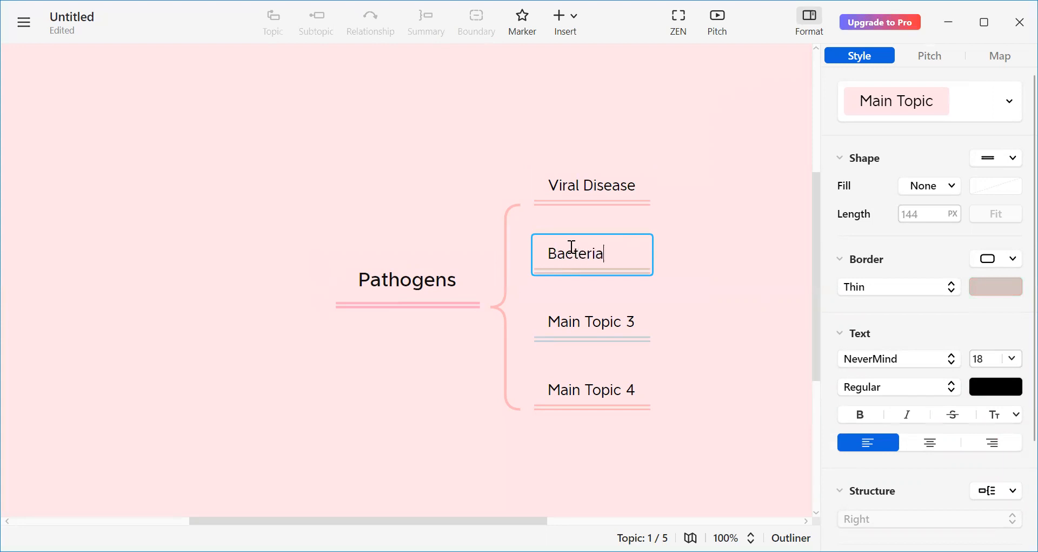
{"action": "type", "text": ";"}
{"action": "type", "text": "l "}
{"action": "type", "text": "Disease"}
Rename Main Topic 3 as Fungal Disease and Main Topic 4 as Protist Disease
{"action": "left_click", "coordinate": [583, 323]}
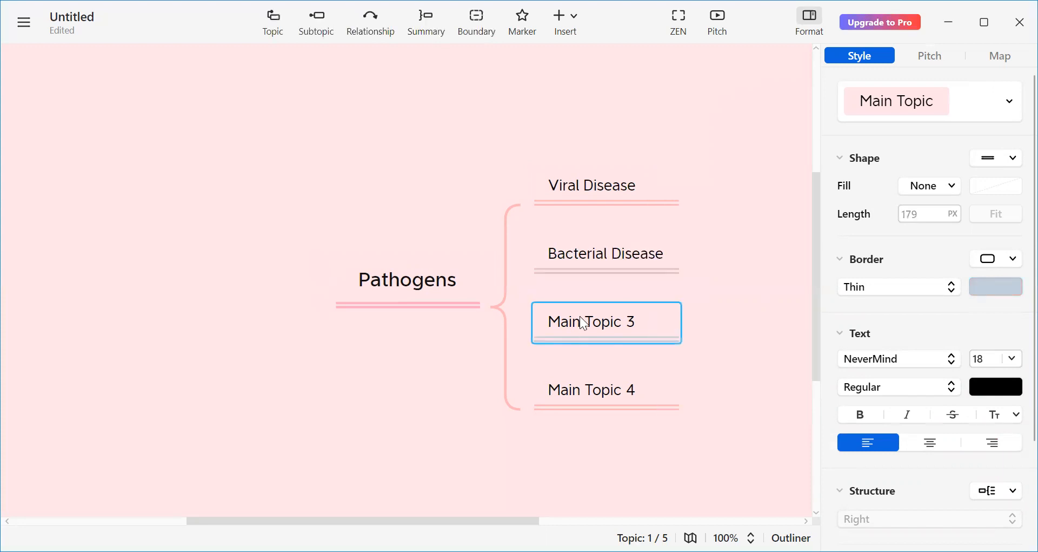
{"action": "type", "text": "F"}
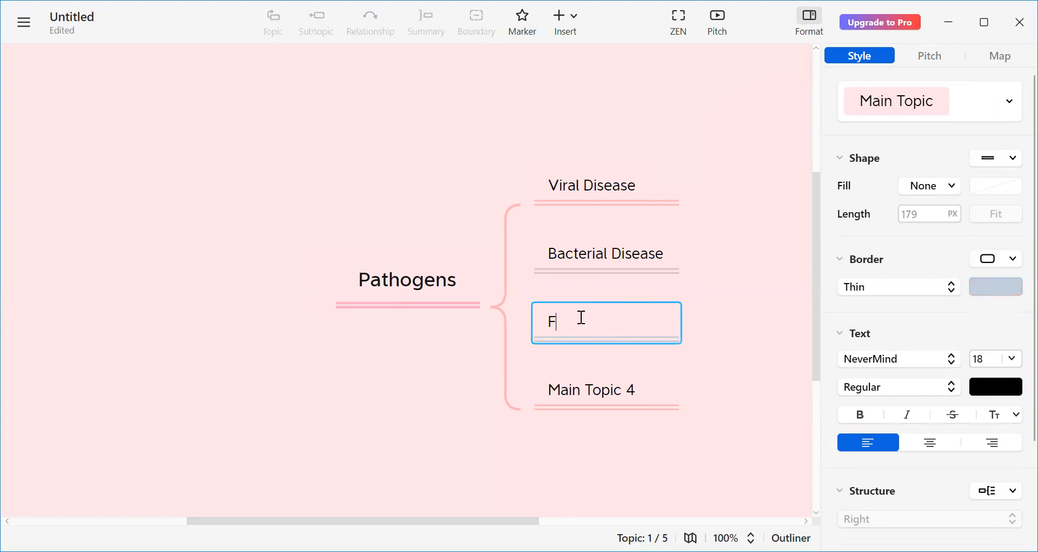
{"action": "type", "text": "ungal Disease"}
{"action": "left_click", "coordinate": [559, 378]}
{"action": "type", "text": "P"}
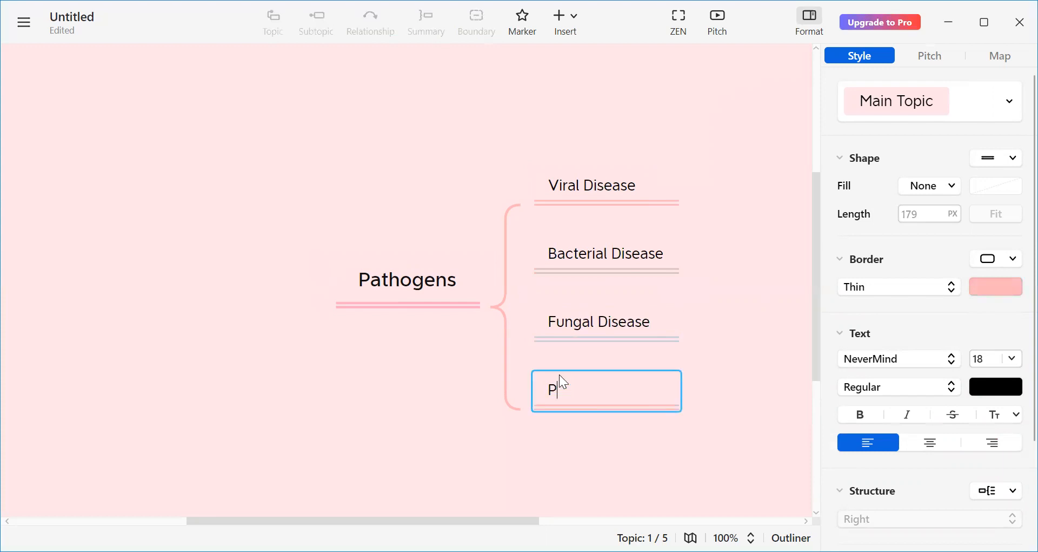
{"action": "type", "text": "rotist Disease"}
Add a first subtopic named TMV under Viral Disease
{"action": "left_click", "coordinate": [600, 194]}
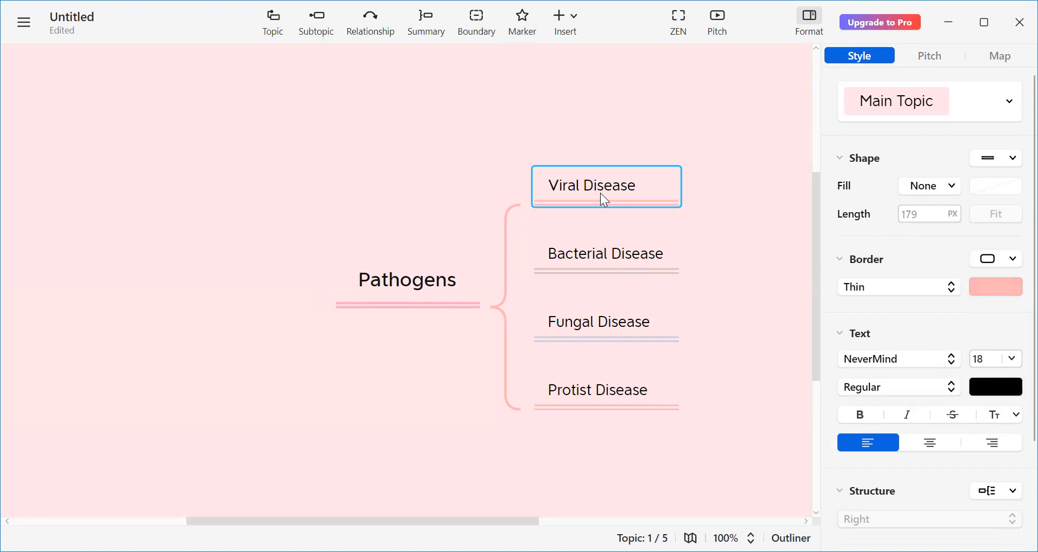
{"action": "left_click", "coordinate": [317, 24]}
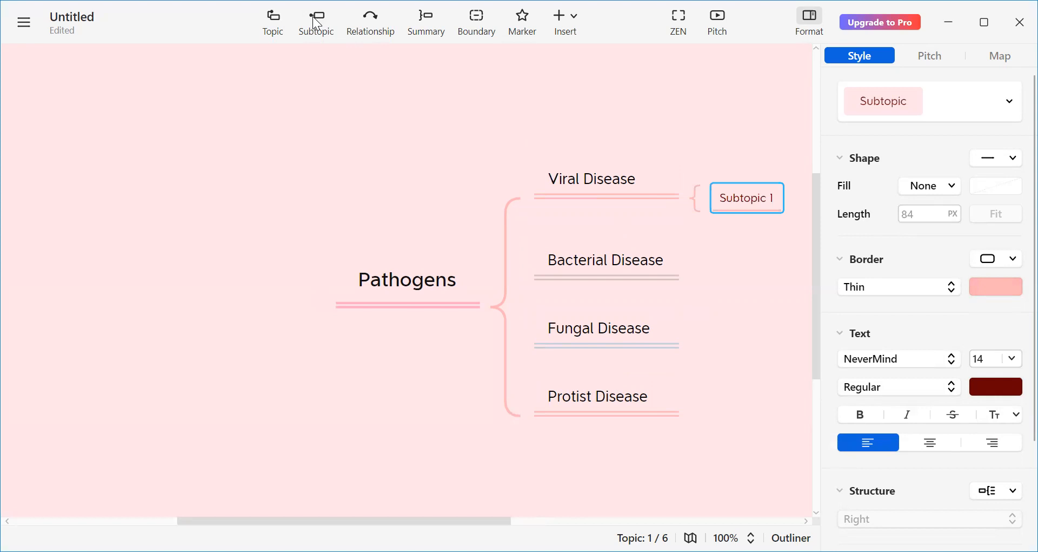
{"action": "type", "text": "TMV"}
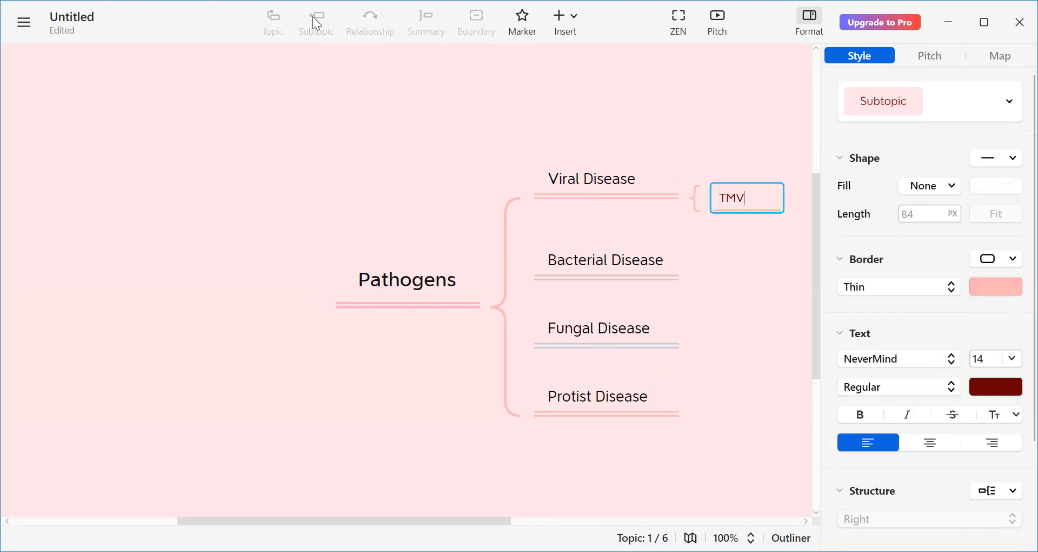
{"action": "left_click", "coordinate": [641, 226]}
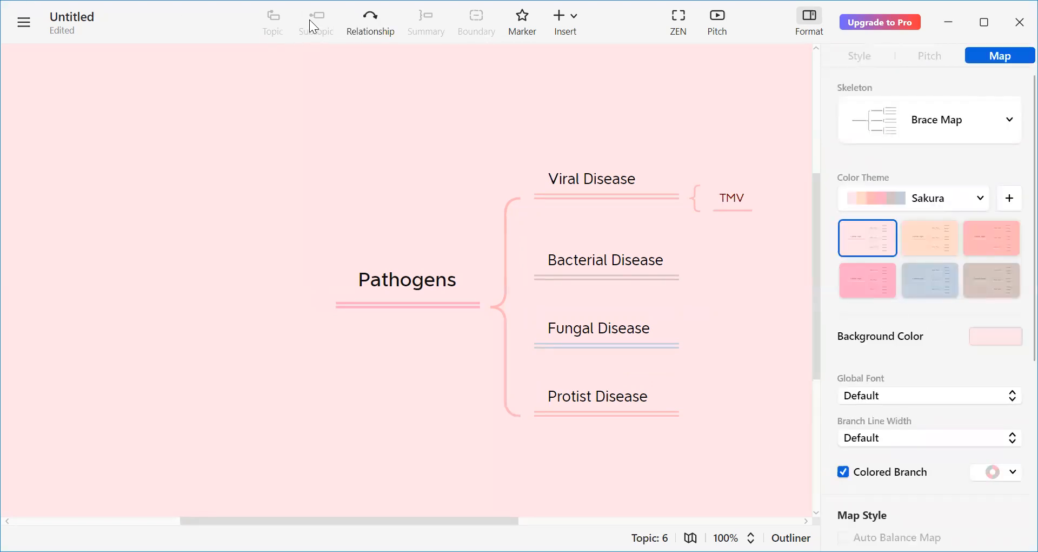
Add a second subtopic named HIV/AIDS under Viral Disease
{"action": "left_click", "coordinate": [595, 179]}
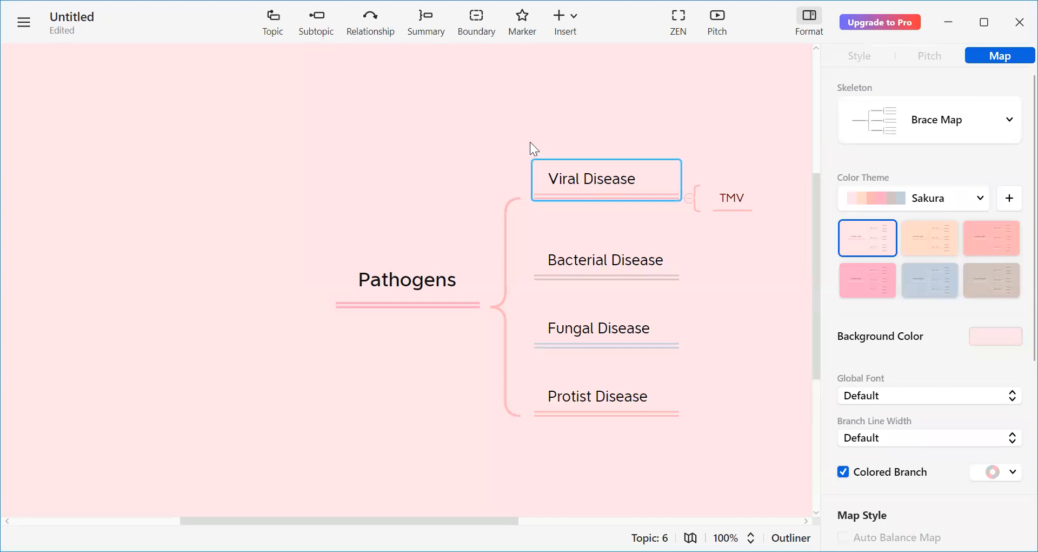
{"action": "left_click", "coordinate": [316, 23]}
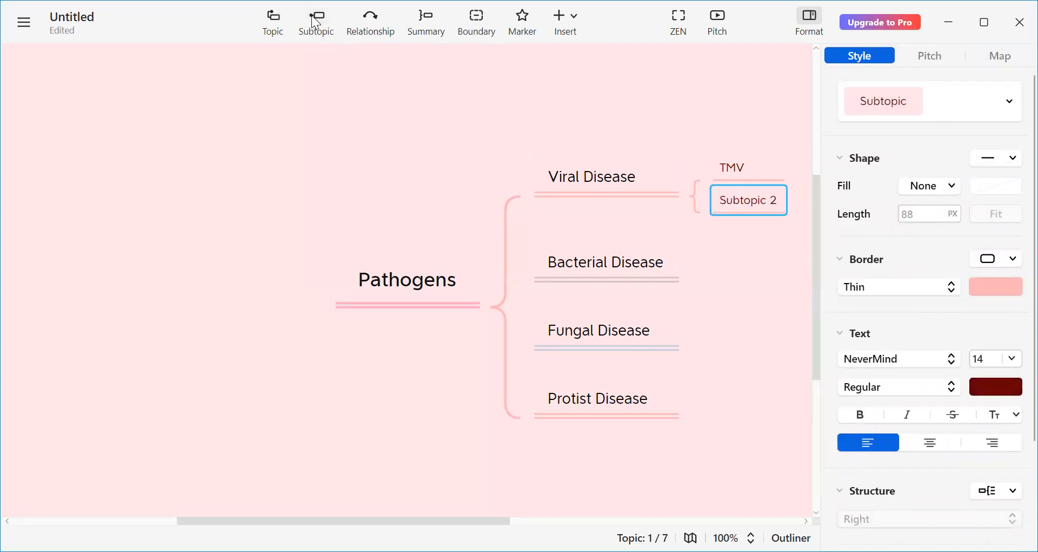
{"action": "type", "text": "hi"}
{"action": "key", "text": "BackSpace"}
{"action": "key", "text": "BackSpace"}
{"action": "type", "text": "HIV/AIDS"}
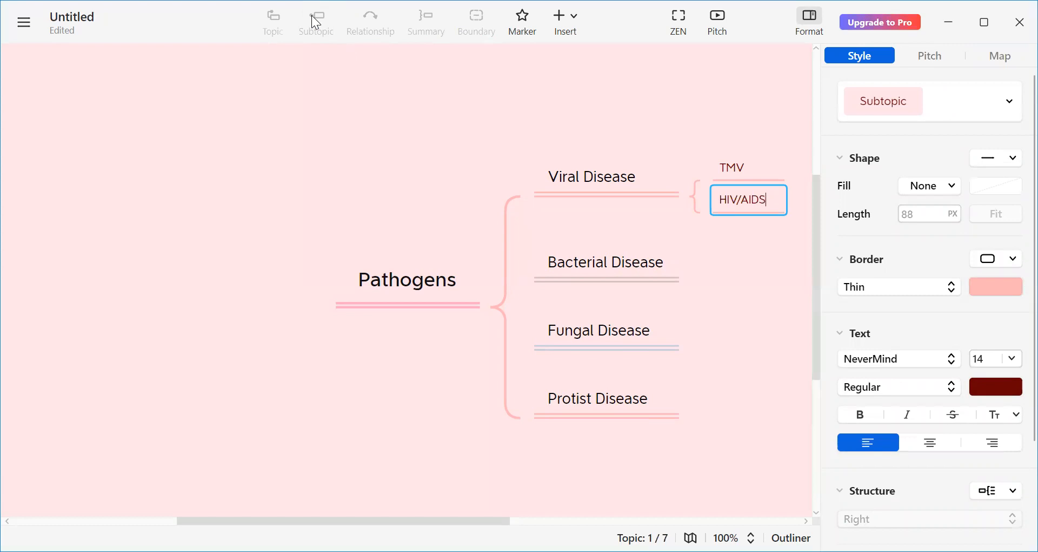
Add a third subtopic named Measels under Viral Disease
{"action": "left_click", "coordinate": [563, 162]}
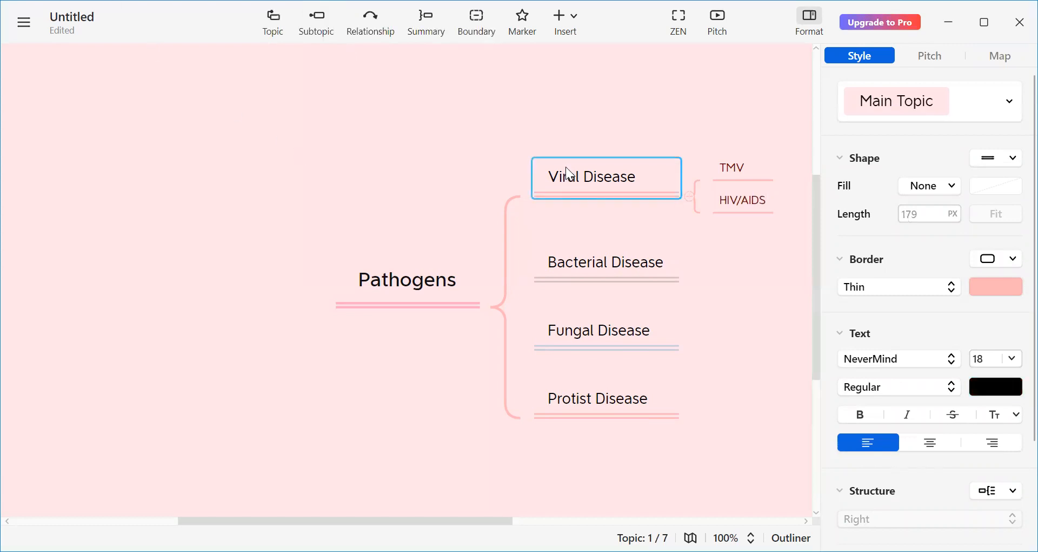
{"action": "left_click", "coordinate": [322, 23]}
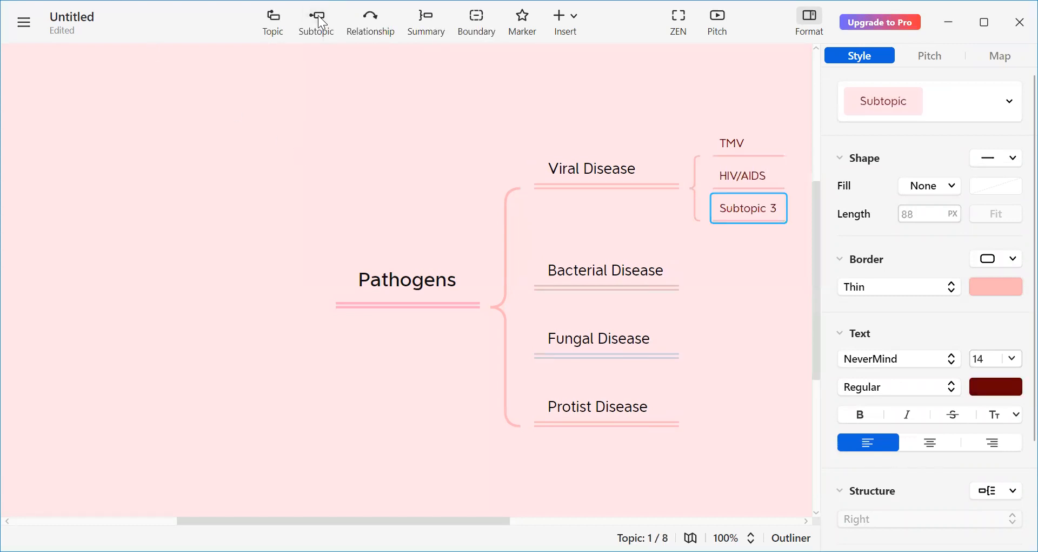
{"action": "type", "text": "M"}
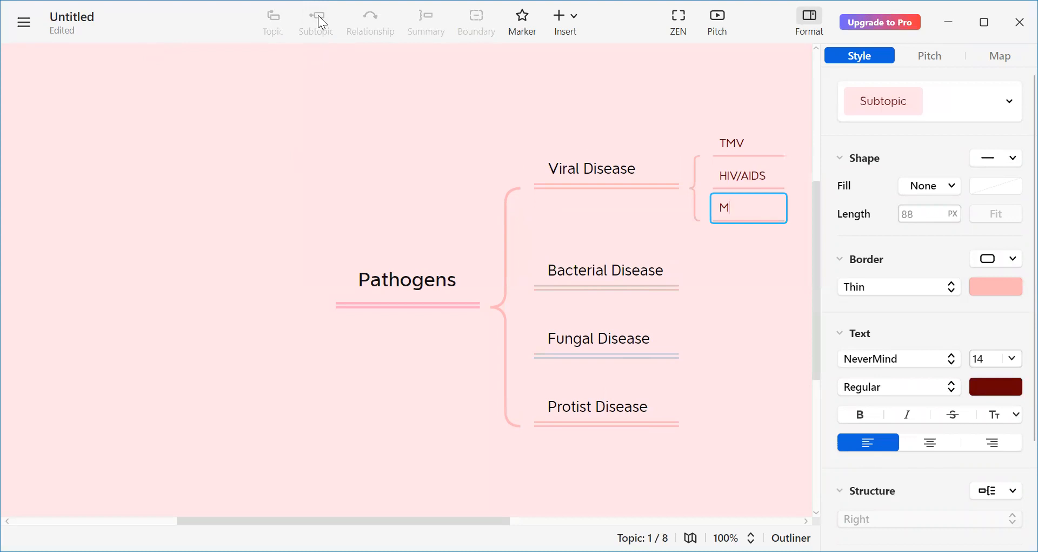
{"action": "type", "text": "easels"}
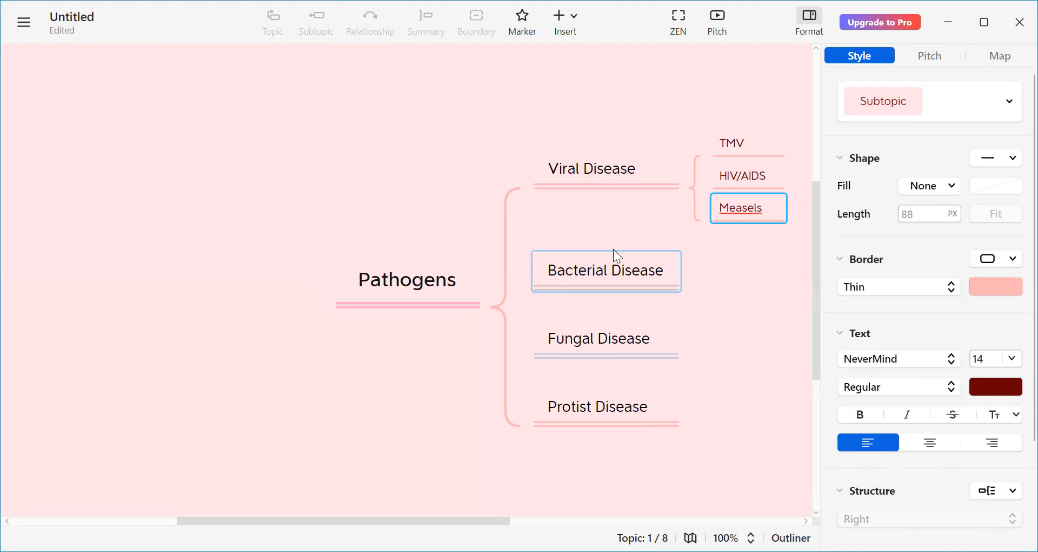
{"action": "left_click", "coordinate": [633, 248]}
Add a first subtopic named Salmonella under Bacterial Disease
{"action": "left_click", "coordinate": [639, 268]}
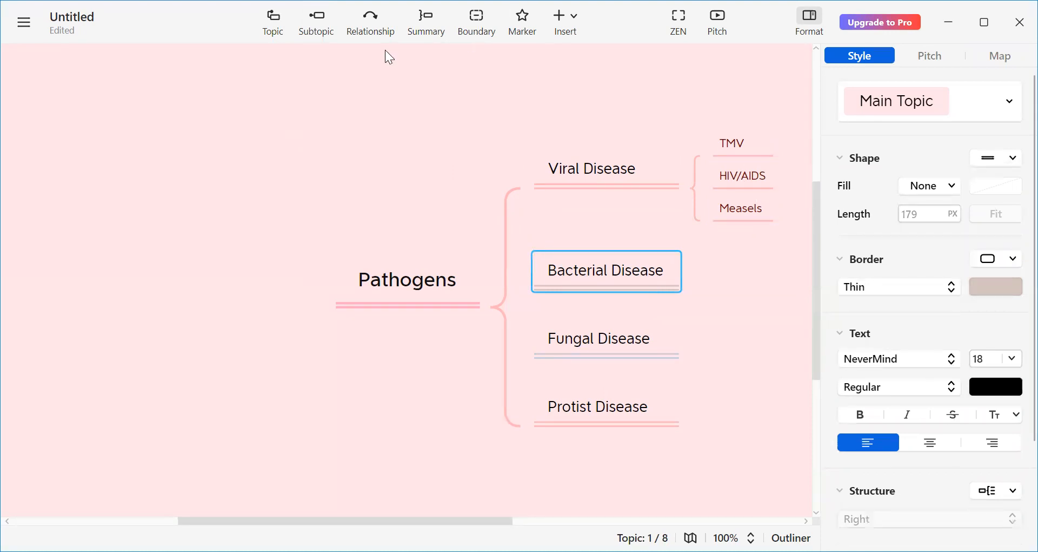
{"action": "left_click", "coordinate": [321, 25]}
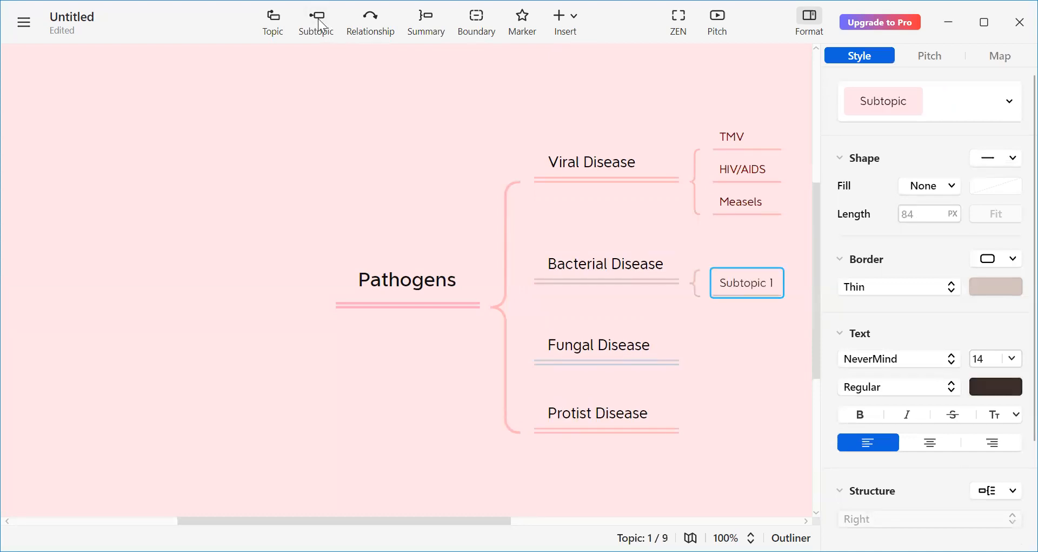
{"action": "type", "text": "S"}
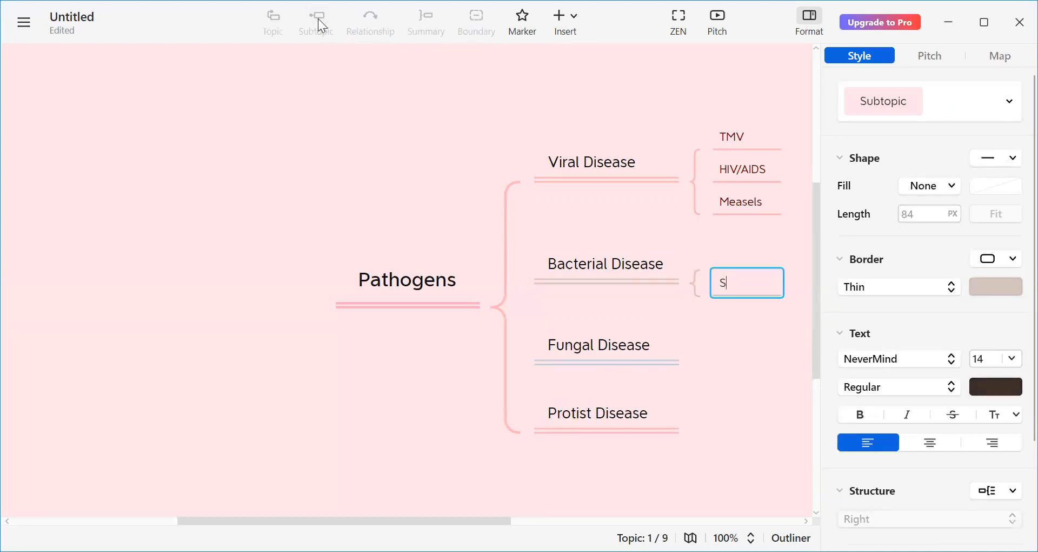
{"action": "type", "text": "almonella"}
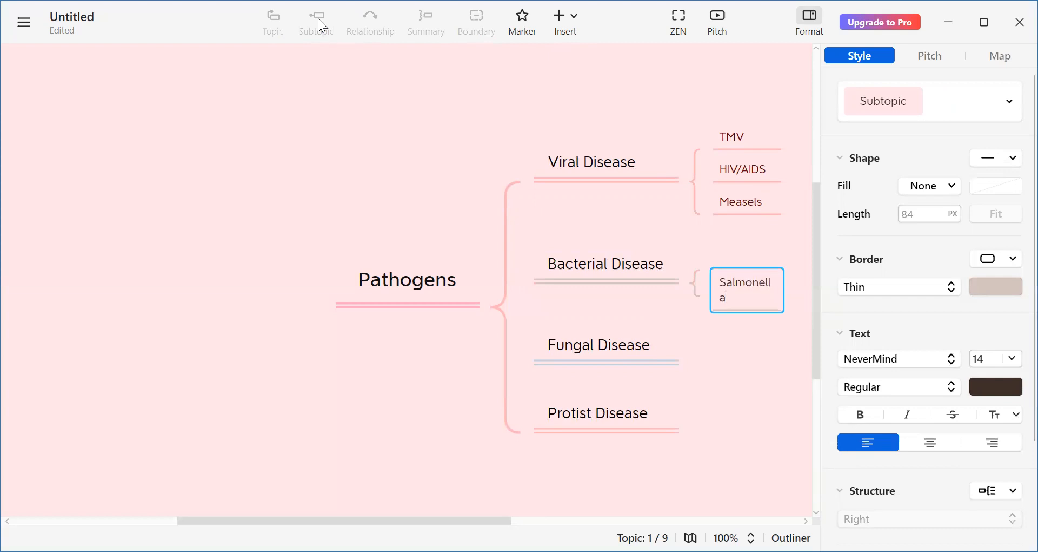
Add a second subtopic named Gonorrhea under Bacterial Disease
{"action": "left_click", "coordinate": [624, 262]}
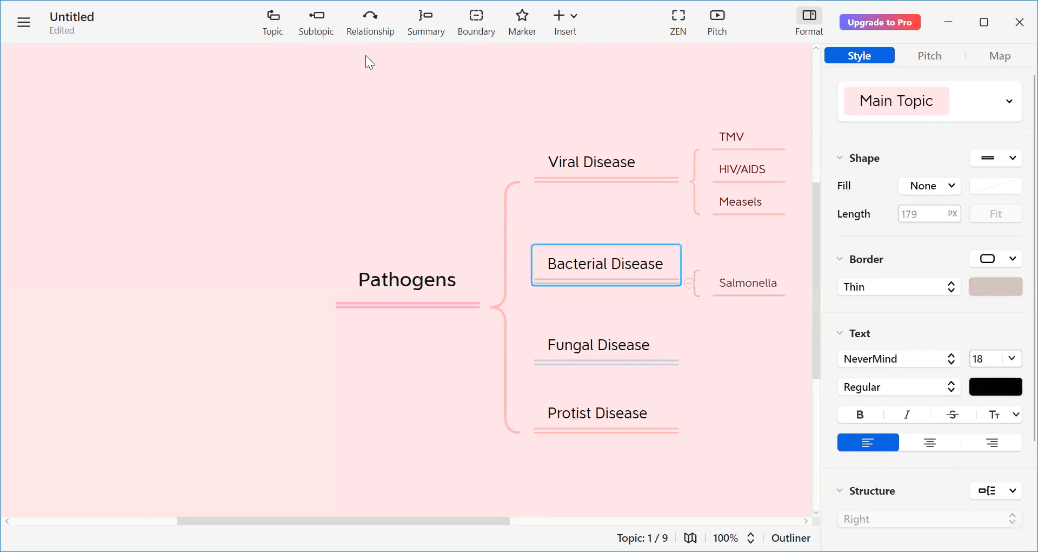
{"action": "left_click", "coordinate": [320, 19]}
{"action": "type", "text": "Gonor"}
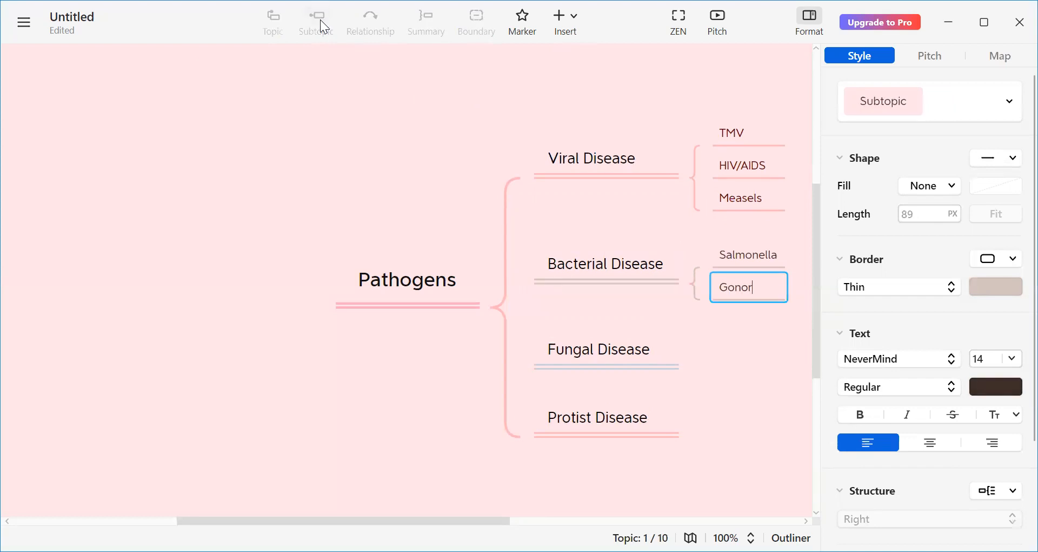
{"action": "type", "text": "rhea"}
{"action": "left_click", "coordinate": [628, 305]}
Add a subtopic named Athletes Foot under Fungal Disease
{"action": "left_click", "coordinate": [621, 340]}
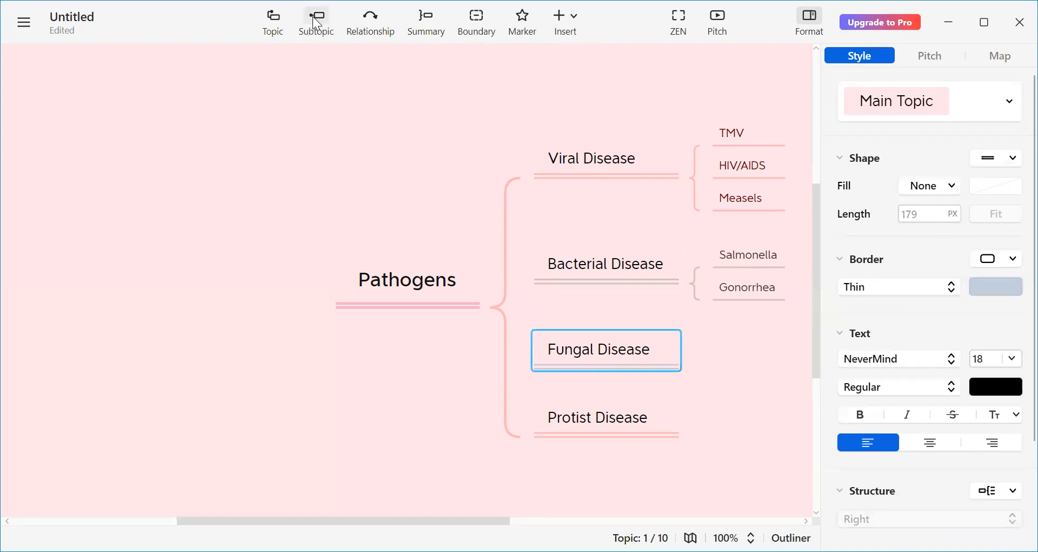
{"action": "left_click", "coordinate": [318, 25]}
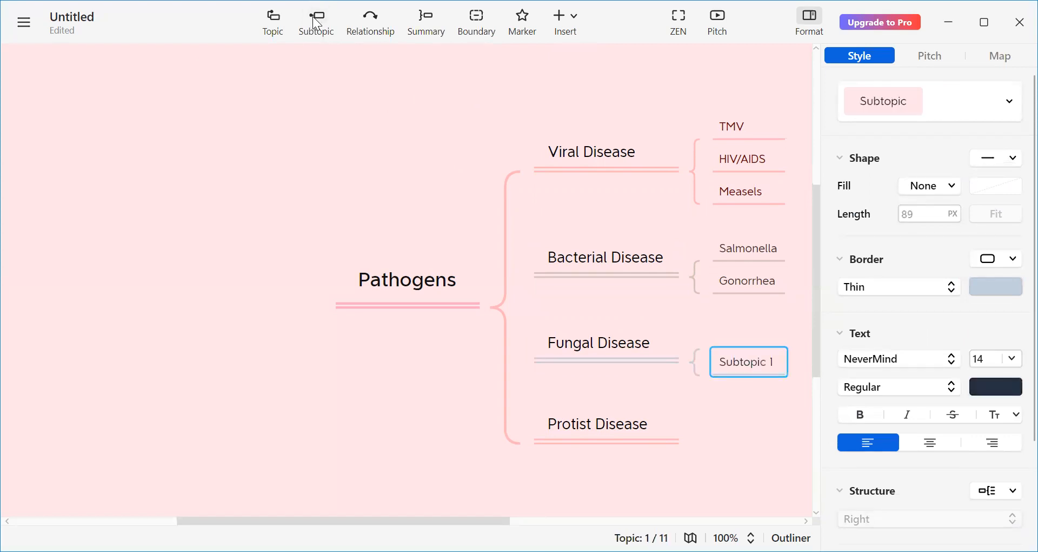
{"action": "type", "text": "At"}
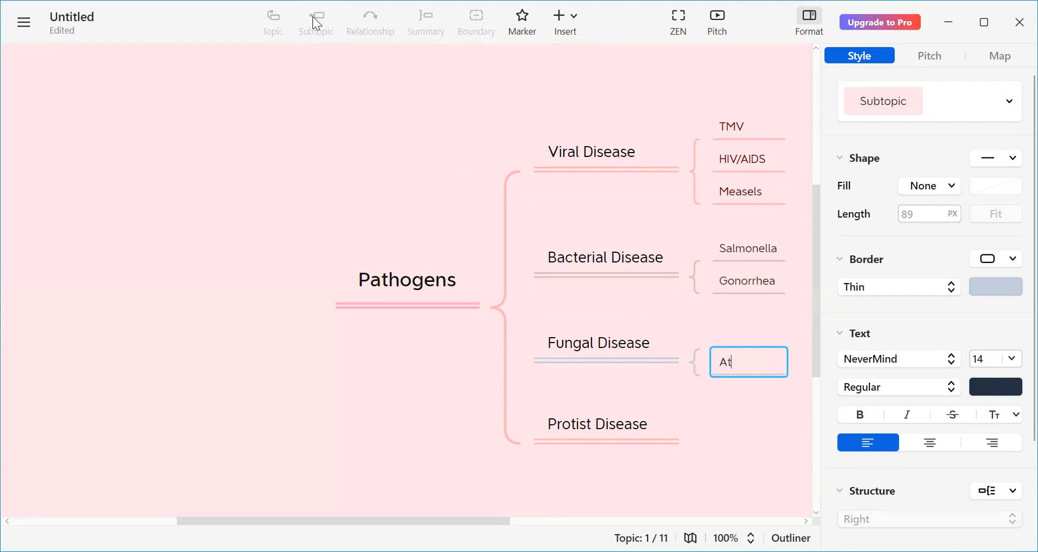
{"action": "type", "text": "hletes Foot"}
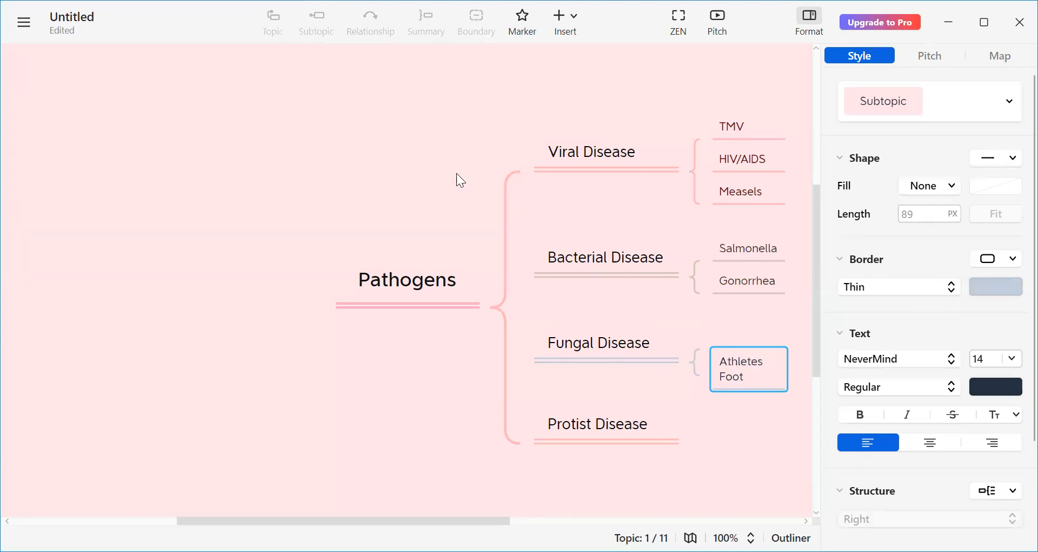
{"action": "left_click", "coordinate": [620, 337]}
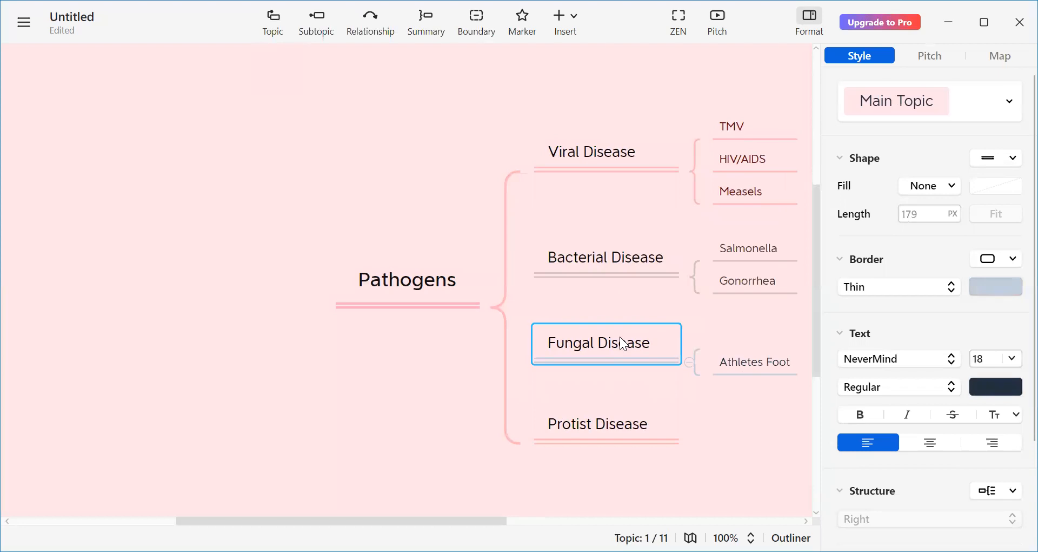
Add a second subtopic named Rose Black Spot under Fungal Disease
{"action": "left_click", "coordinate": [319, 21]}
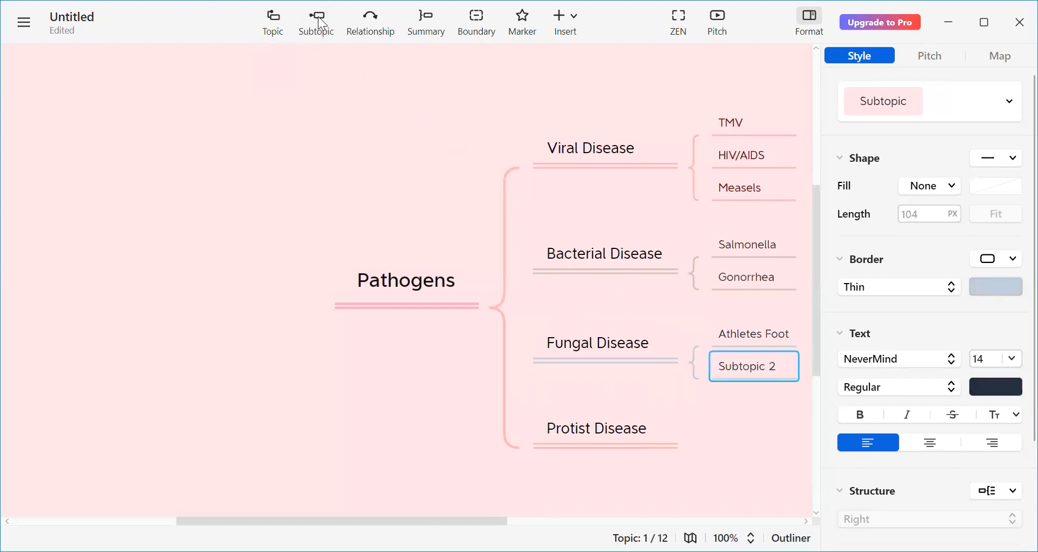
{"action": "type", "text": "Ro"}
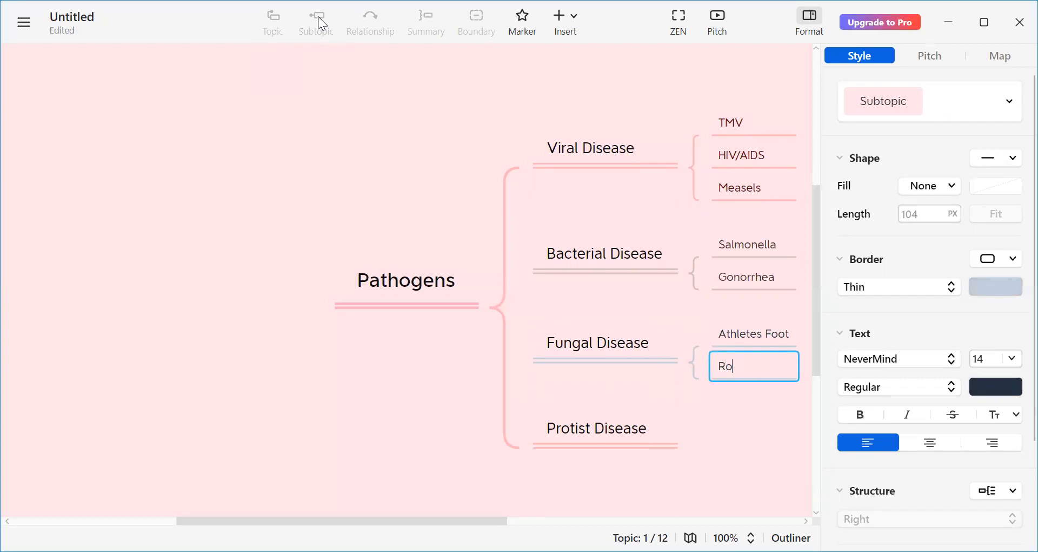
{"action": "type", "text": "se Black Spot"}
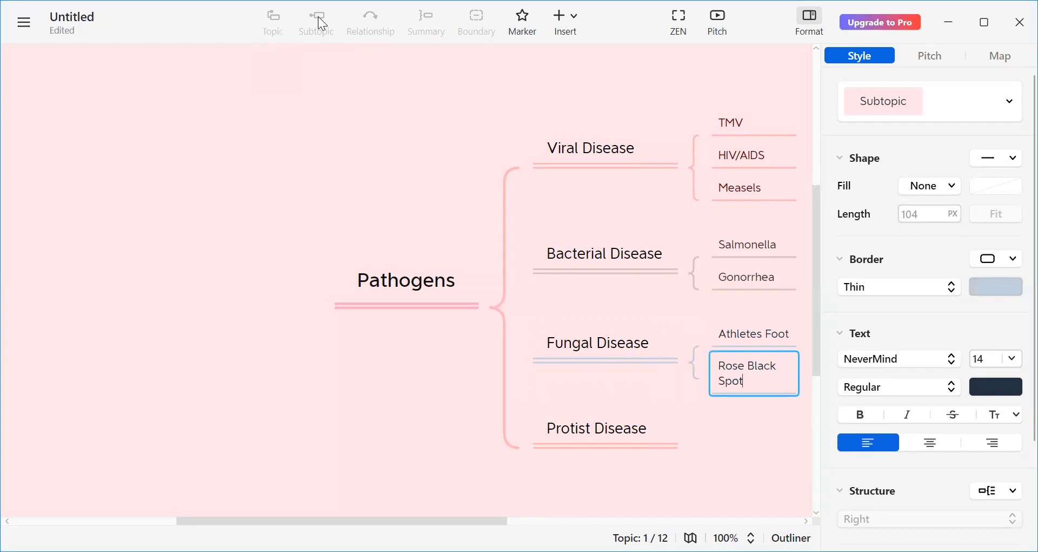
Add a first subtopic named Malaria under Protist Disease
{"action": "left_click", "coordinate": [671, 444]}
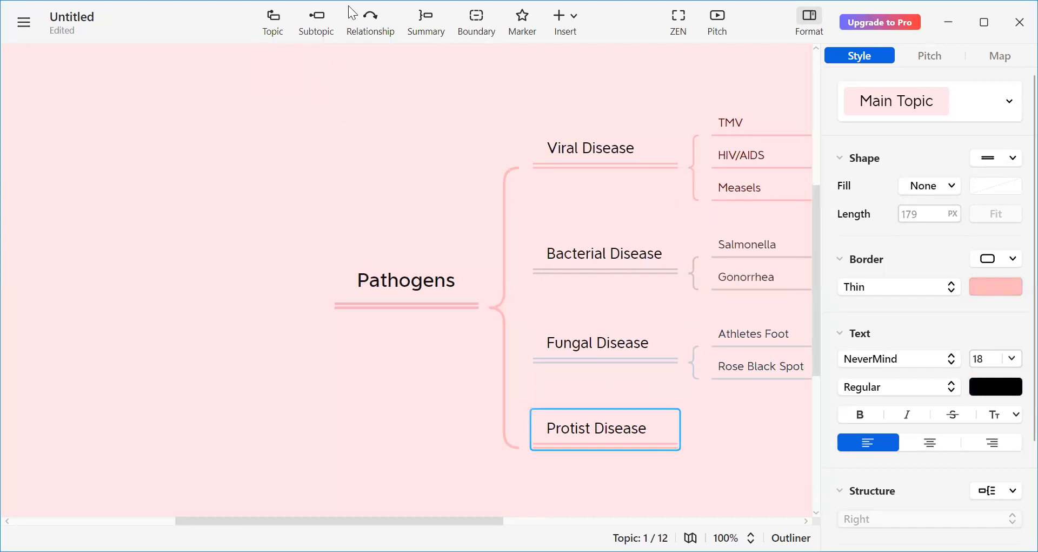
{"action": "left_click", "coordinate": [322, 18]}
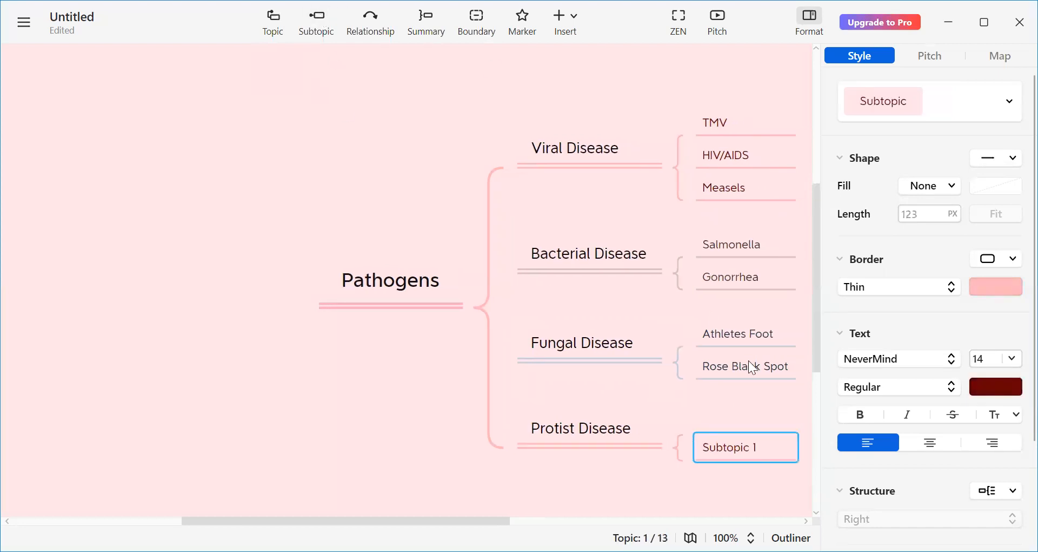
{"action": "type", "text": "Malaria"}
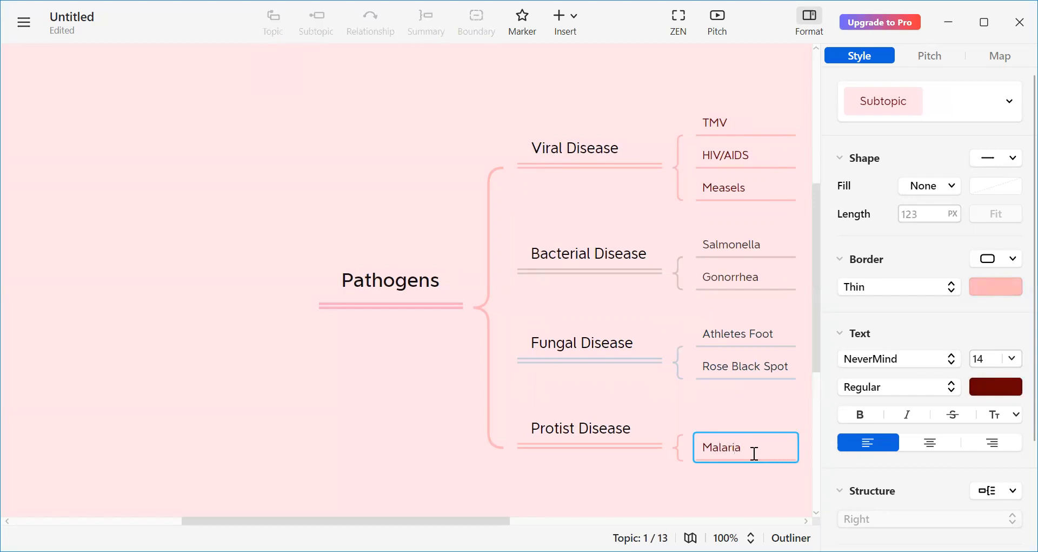
{"action": "left_click", "coordinate": [498, 508]}
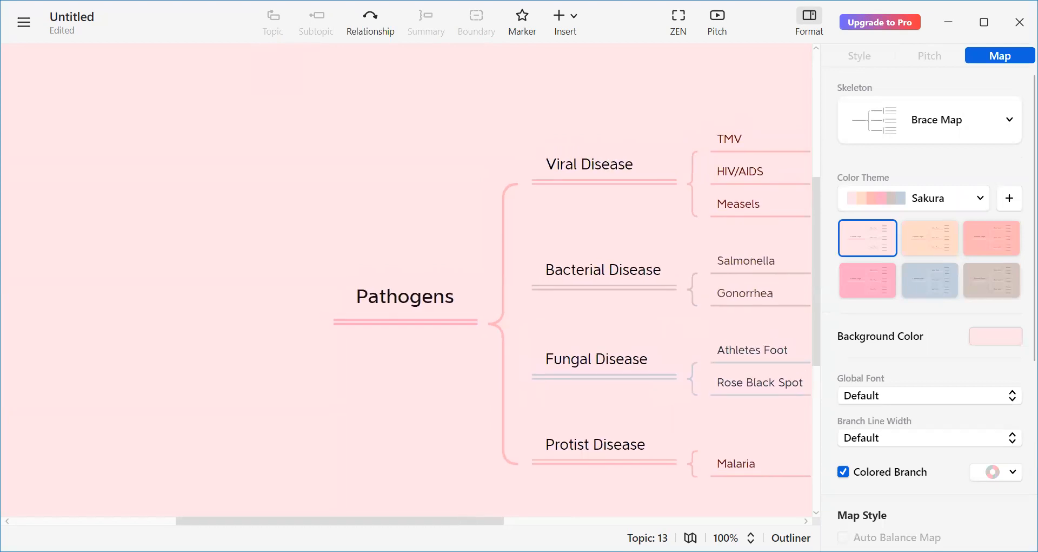
Add a subtopic named "Symptoms :" under TMV in the Viral Disease branch
{"action": "scroll", "coordinate": [406, 281], "scroll_direction": "left", "scroll_amount": 1}
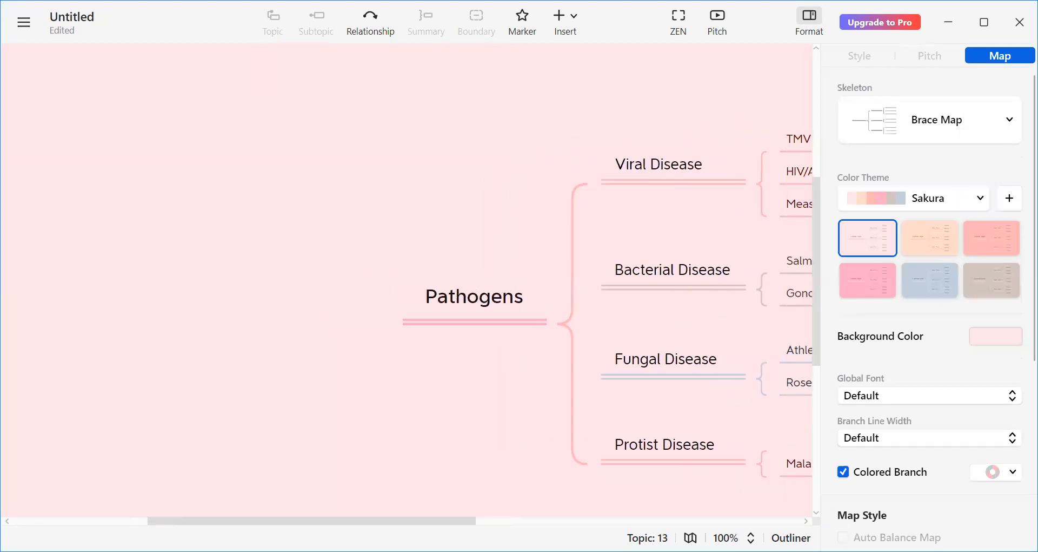
{"action": "scroll", "coordinate": [406, 281], "scroll_direction": "right", "scroll_amount": 3}
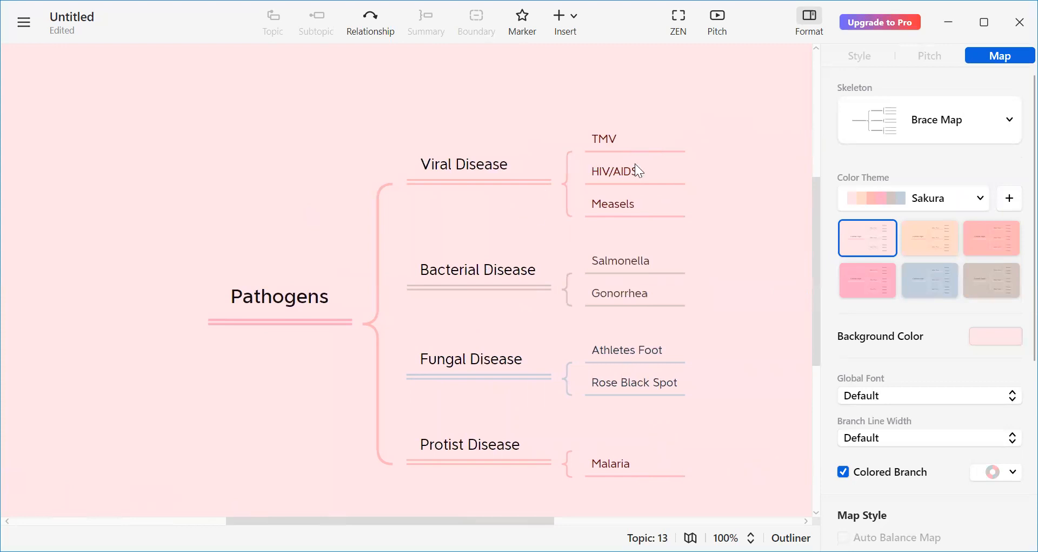
{"action": "left_click", "coordinate": [632, 139]}
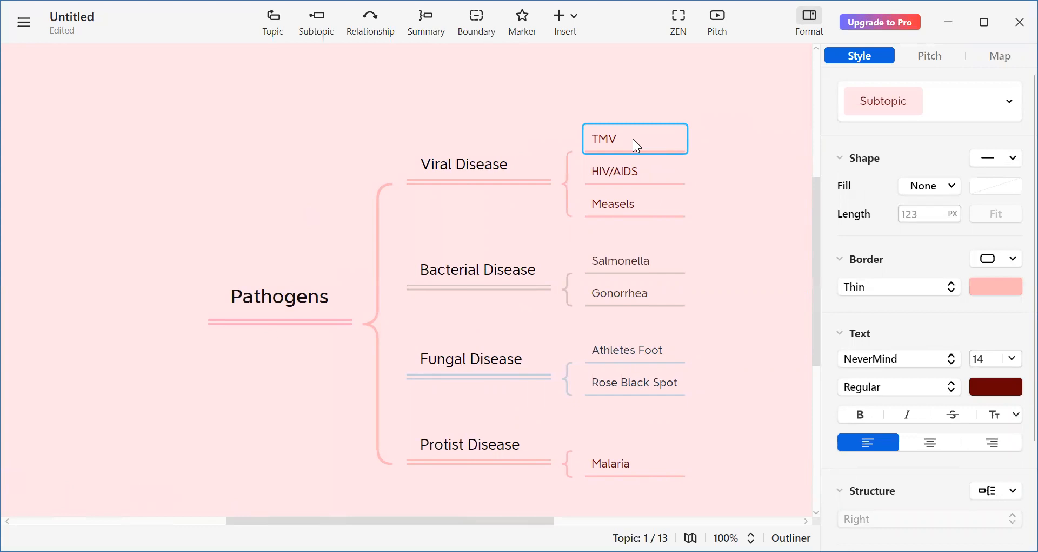
{"action": "left_click", "coordinate": [324, 19]}
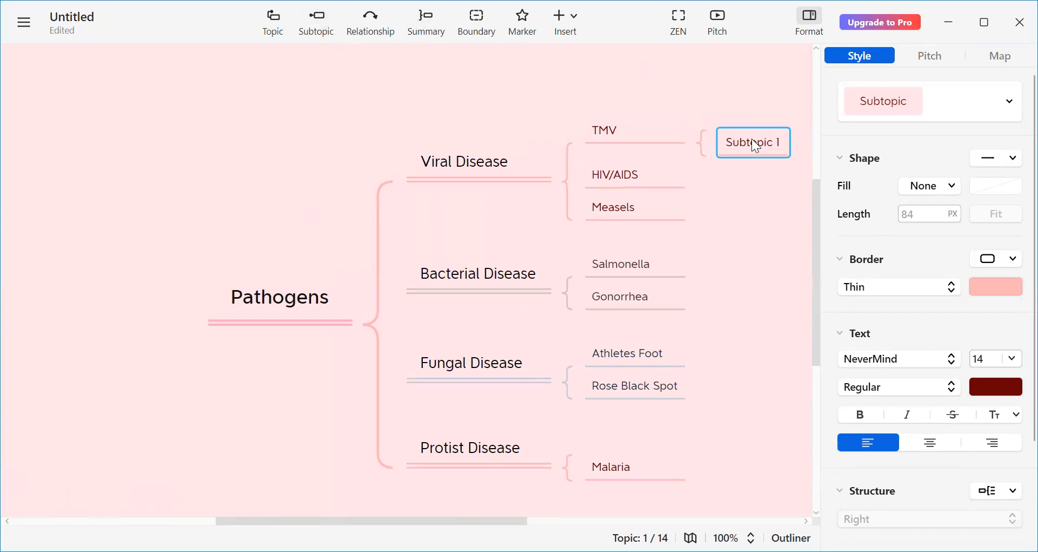
{"action": "type", "text": "Symptom"}
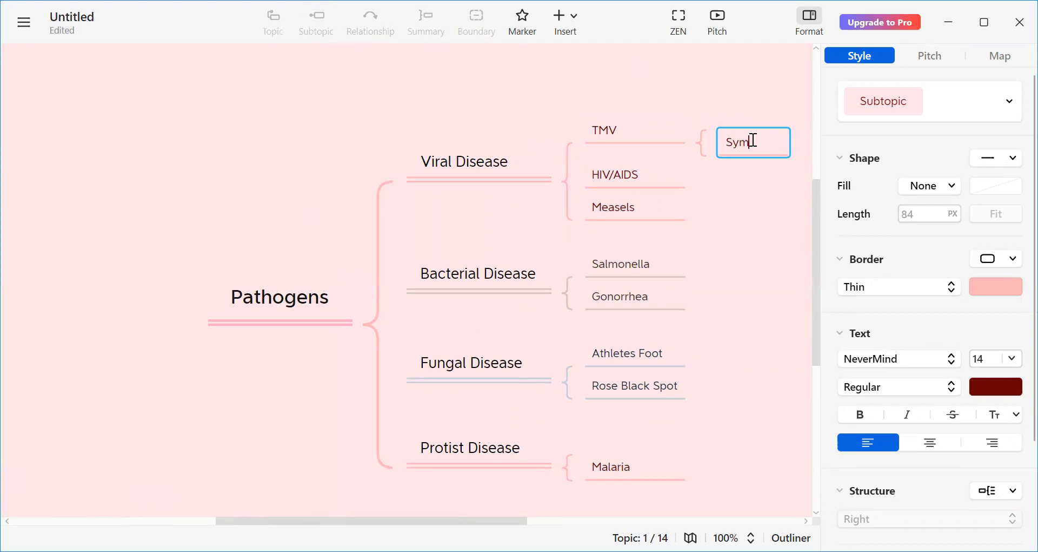
{"action": "key", "text": "BackSpace"}
{"action": "key", "text": "BackSpace"}
{"action": "key", "text": "BackSpace"}
{"action": "type", "text": "ptoms"}
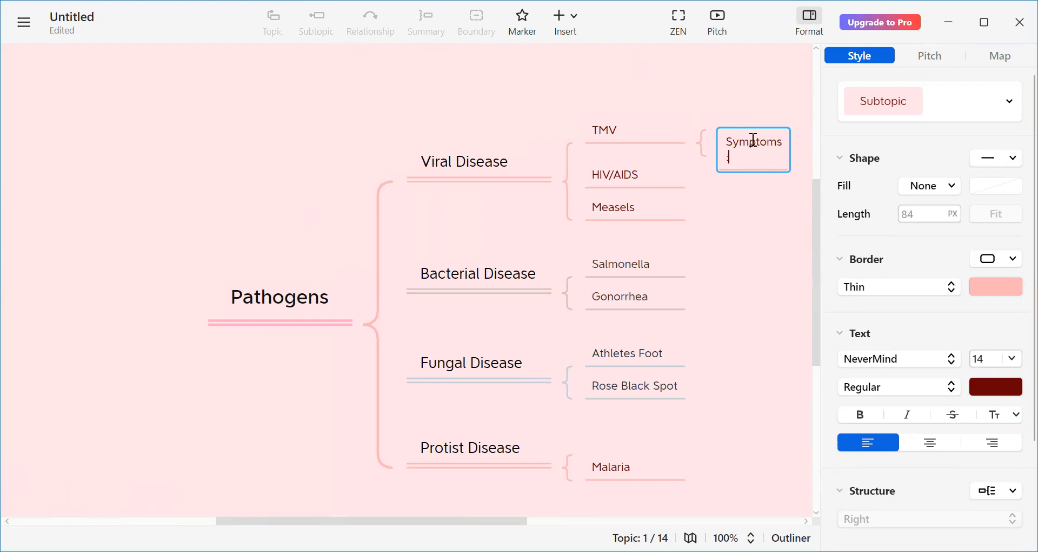
{"action": "left_click", "coordinate": [769, 191]}
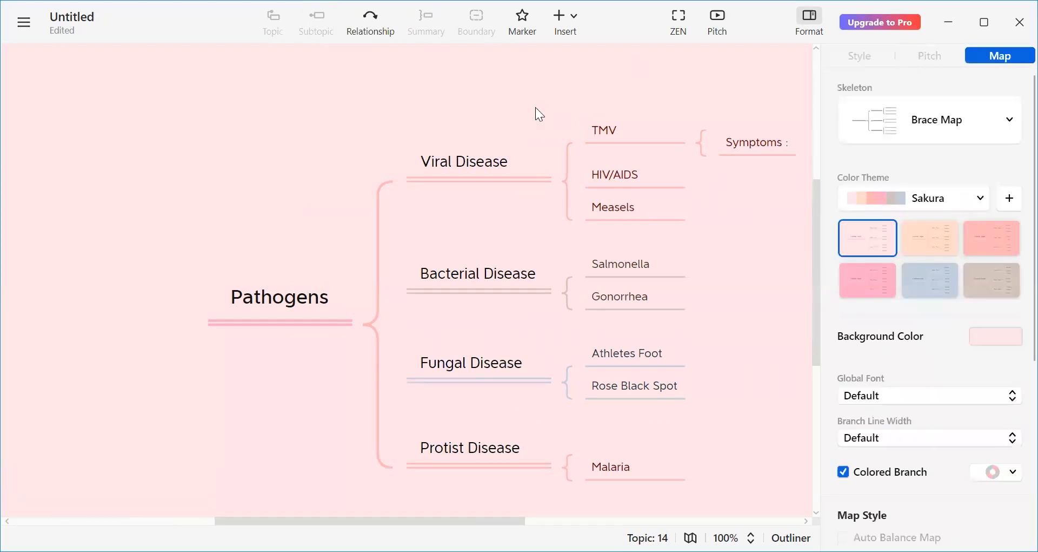
Add a second subtopic named "Transmission:" under TMV and move the Symptoms subtopic below it
{"action": "left_click", "coordinate": [650, 129]}
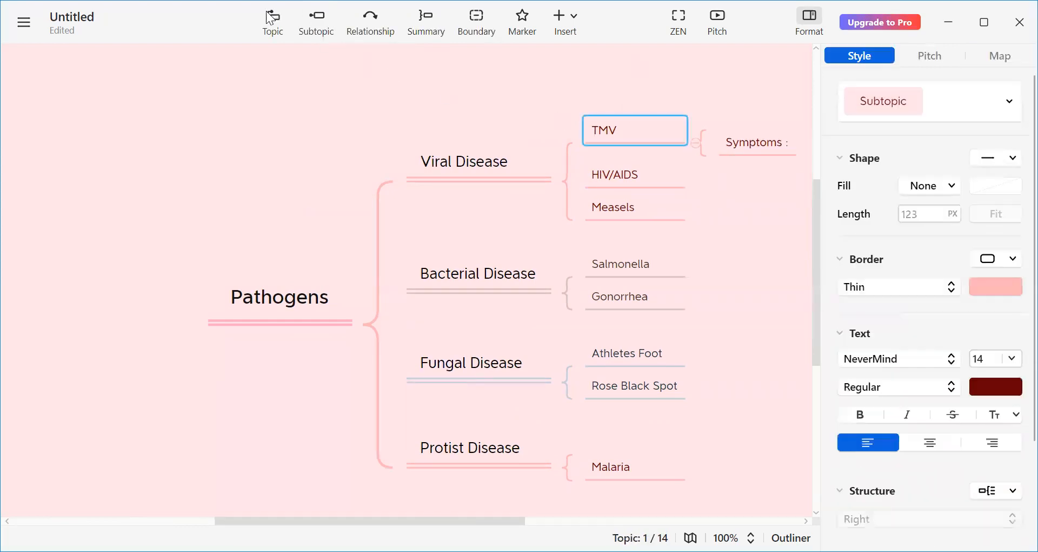
{"action": "left_click", "coordinate": [323, 28]}
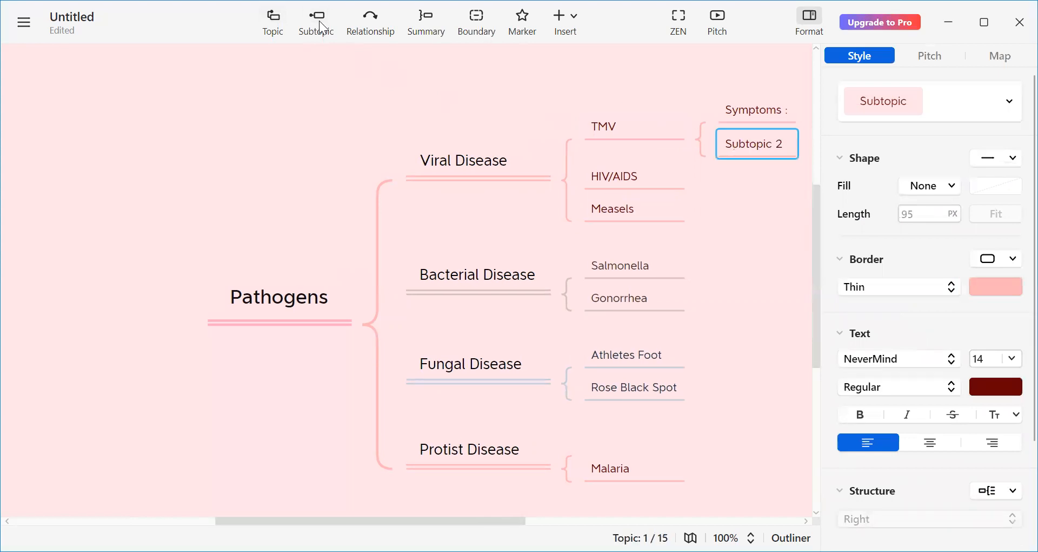
{"action": "type", "text": "Tran"}
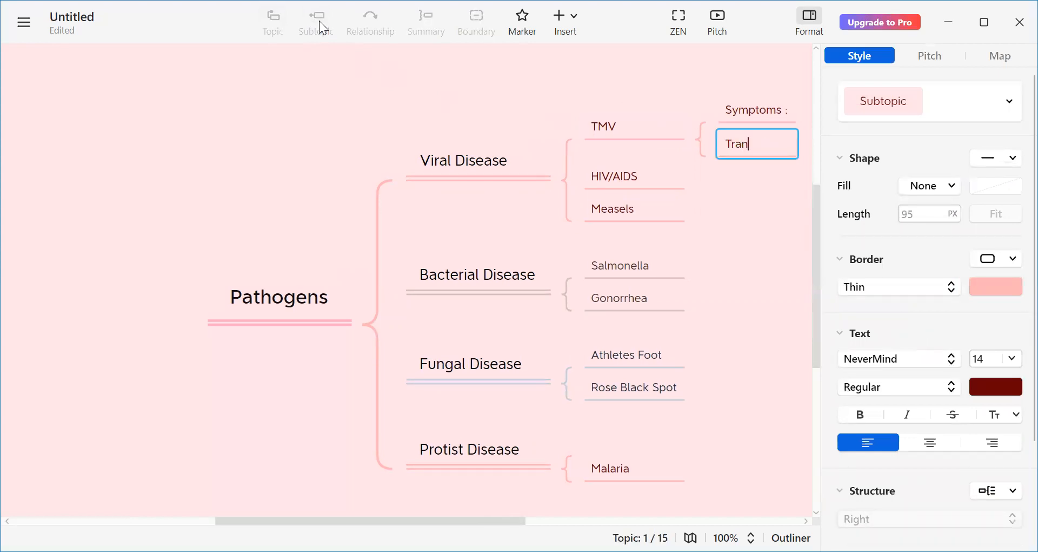
{"action": "type", "text": "smission:"}
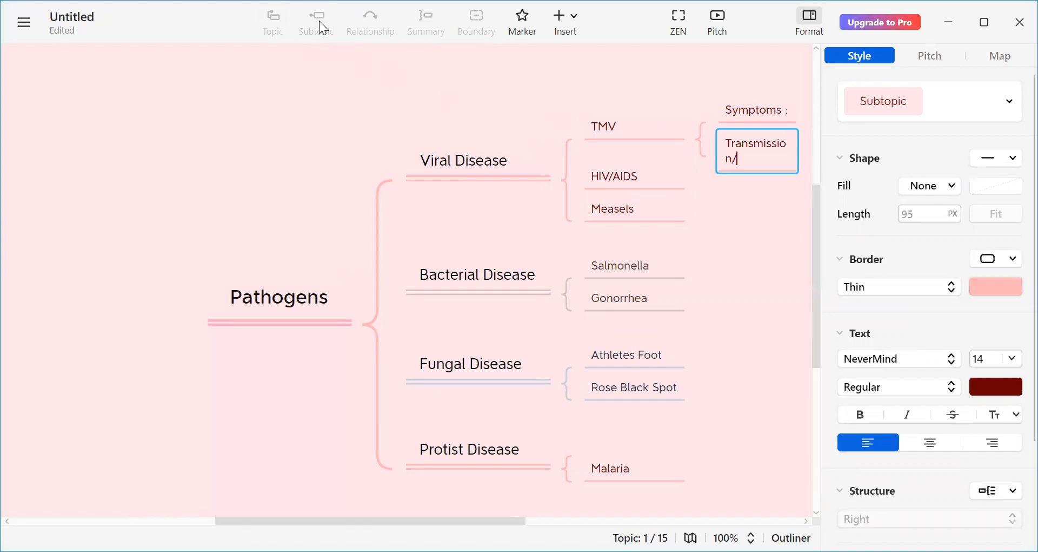
{"action": "left_click", "coordinate": [629, 121]}
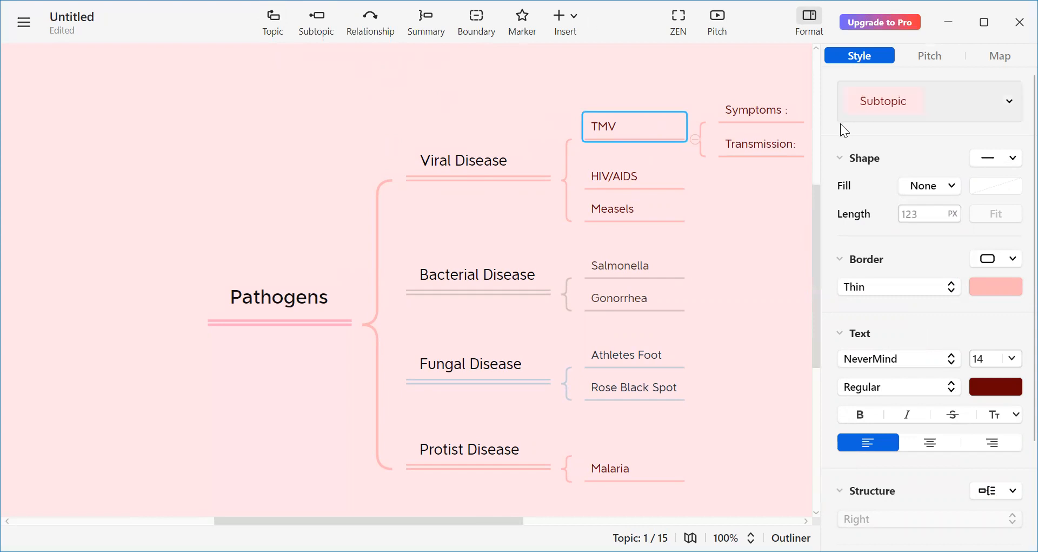
{"action": "left_click_drag", "start_coordinate": [760, 112], "coordinate": [758, 168]}
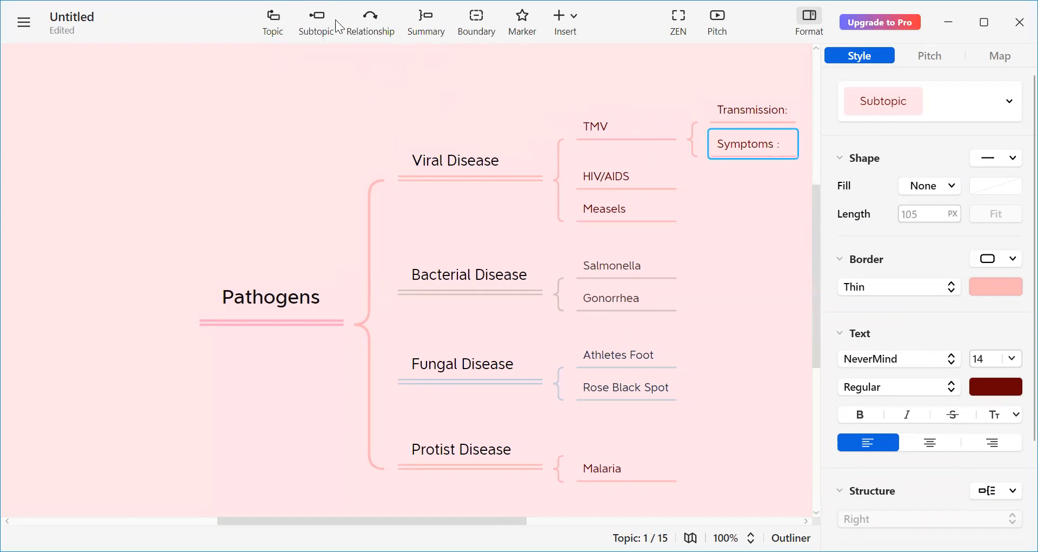
{"action": "left_click", "coordinate": [319, 25]}
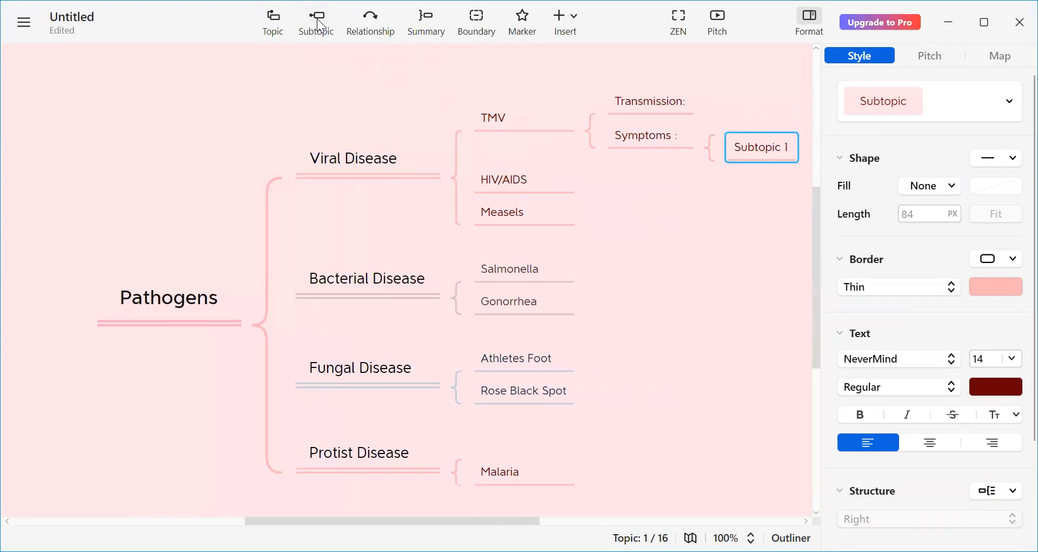
{"action": "left_click", "coordinate": [23, 24]}
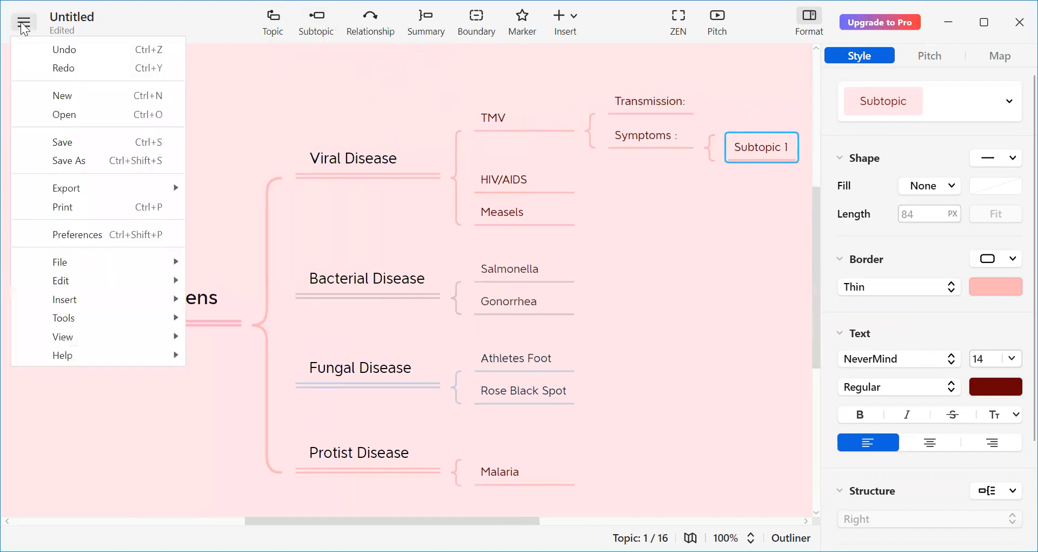
{"action": "left_click", "coordinate": [56, 49]}
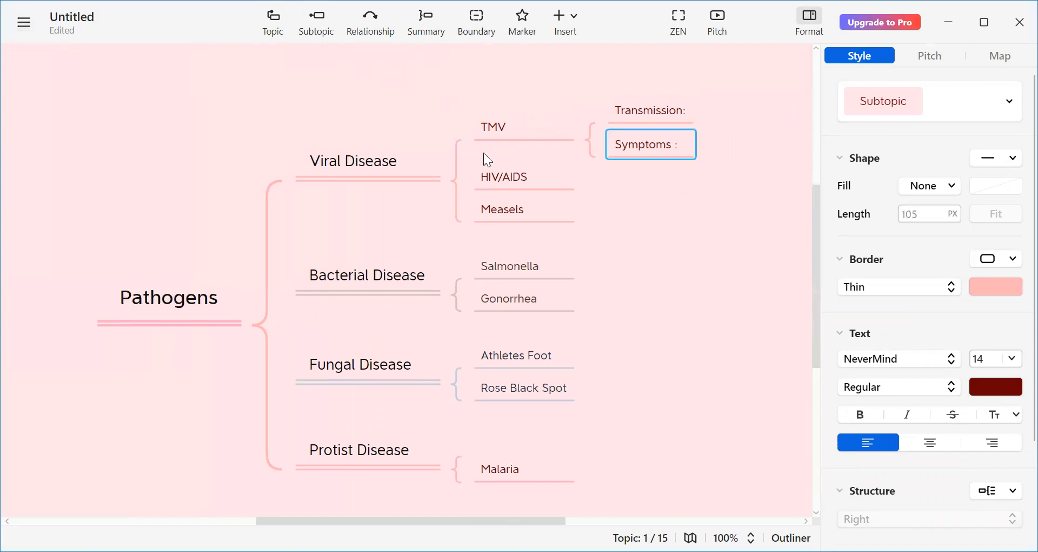
Add a third subtopic named "Treatment:" under TMV
{"action": "left_click", "coordinate": [503, 126]}
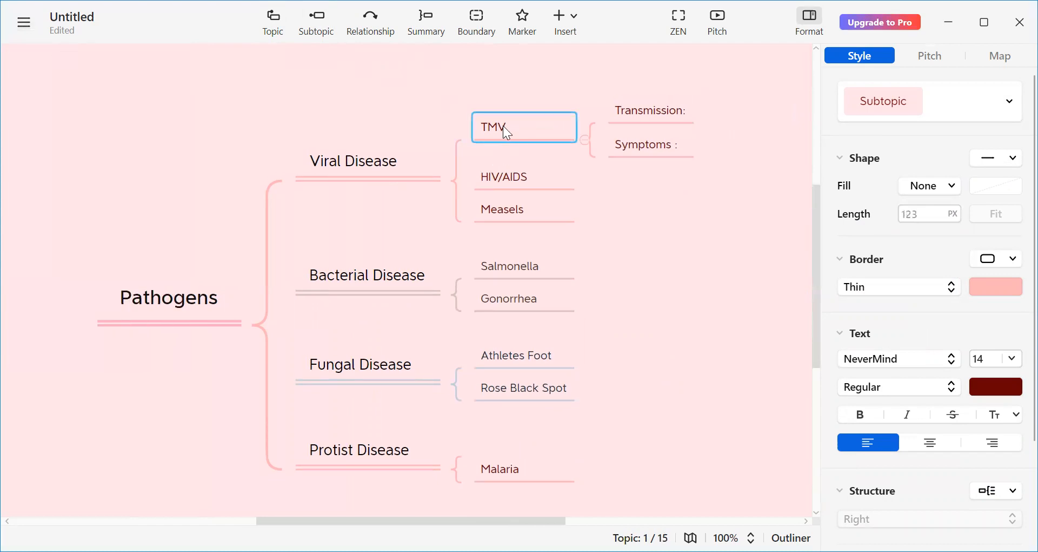
{"action": "left_click", "coordinate": [317, 28]}
{"action": "type", "text": "Tr"}
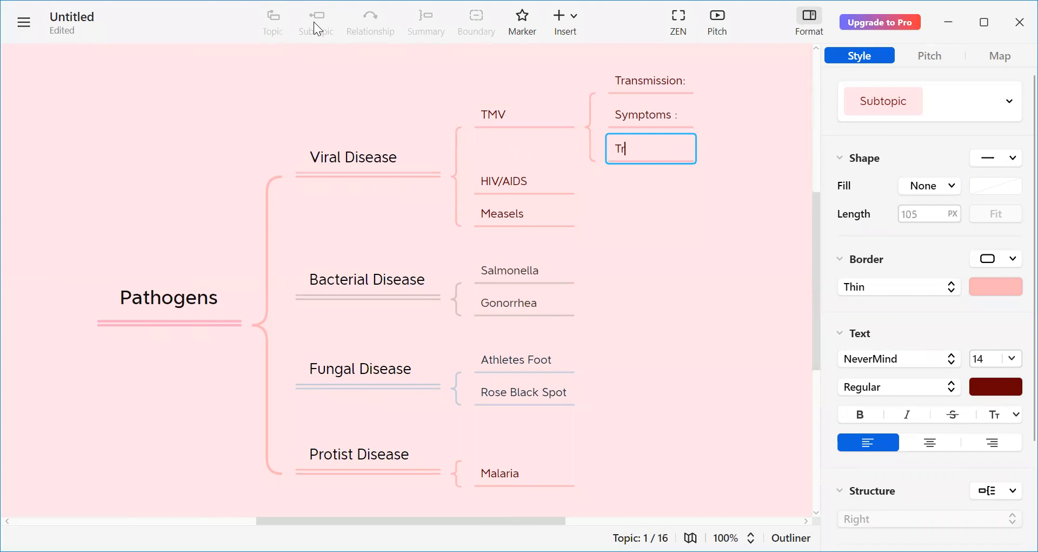
{"action": "type", "text": "eatment:"}
Draw a relationship from TMV's Symptoms subtopic to a new floating topic in the empty area below Treatment
{"action": "left_click", "coordinate": [655, 111]}
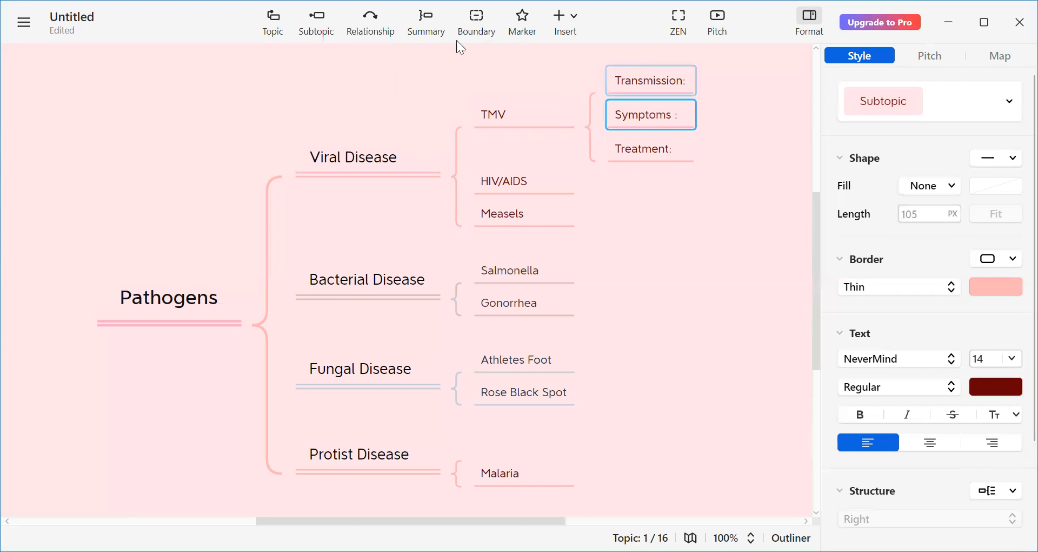
{"action": "left_click", "coordinate": [370, 23]}
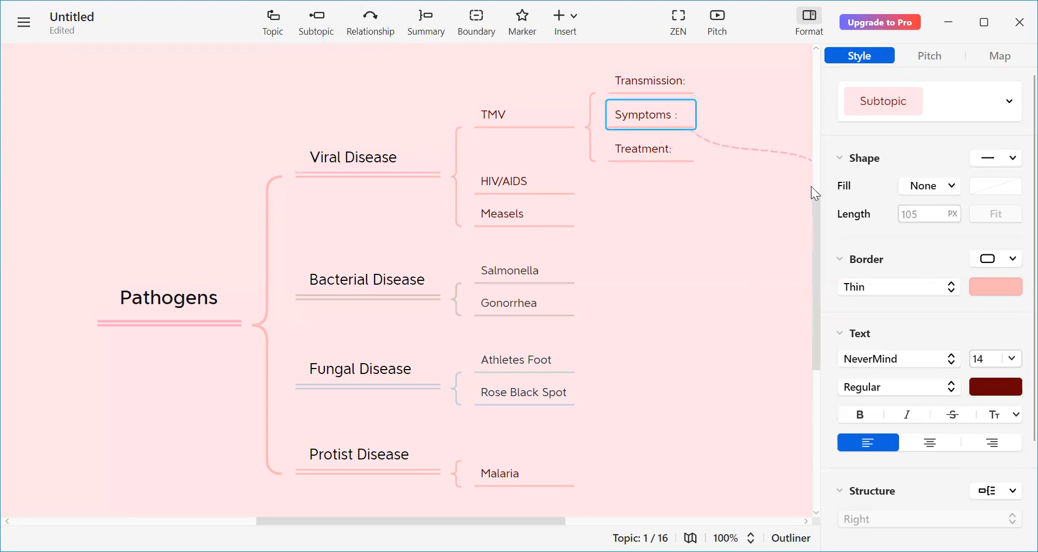
{"action": "left_click", "coordinate": [753, 266]}
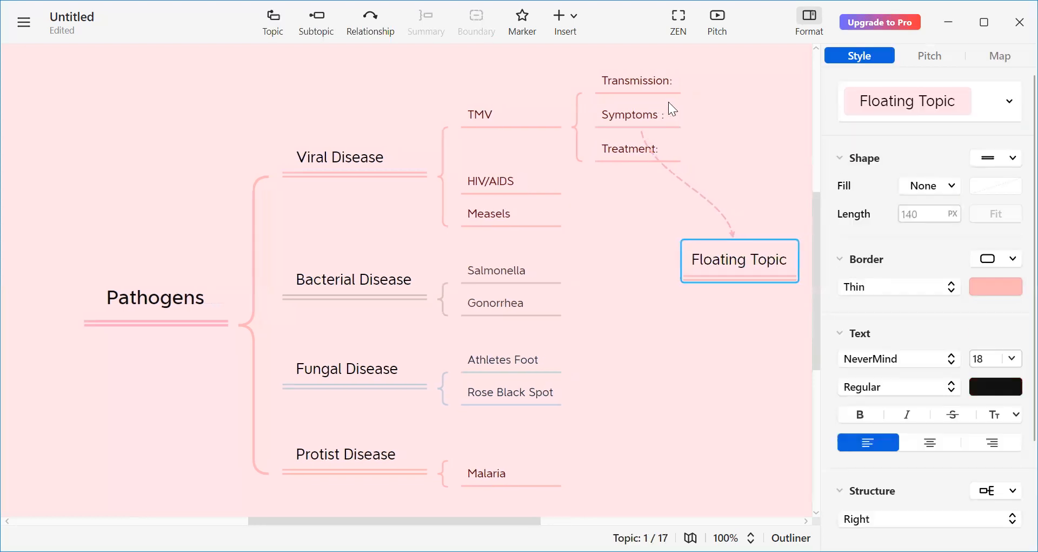